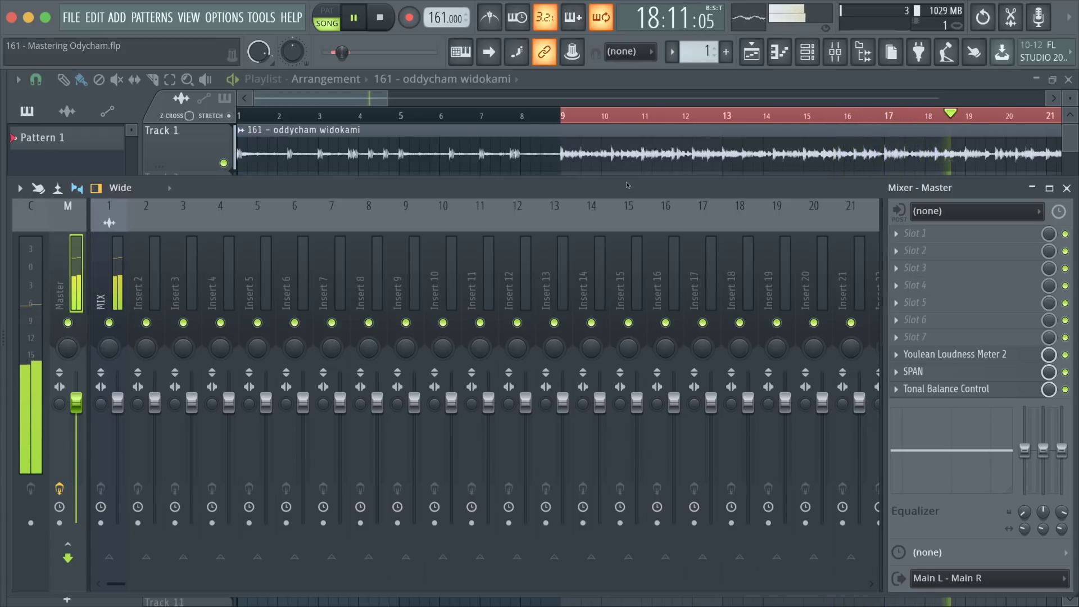
scroll(633, 167, "right", 3)
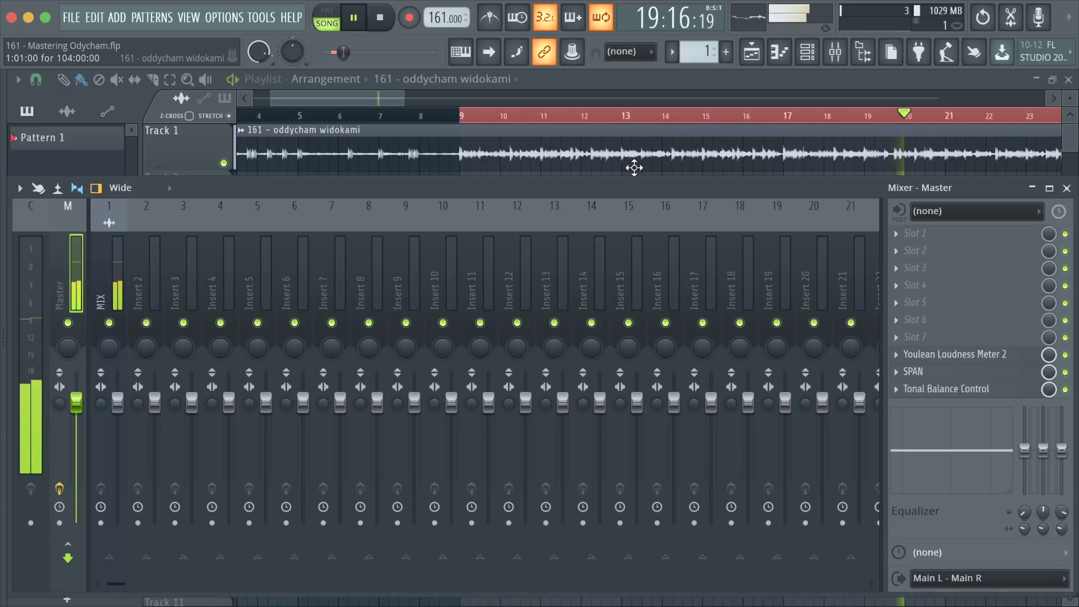
scroll(633, 166, "right", 2)
scroll(633, 166, "right", 1)
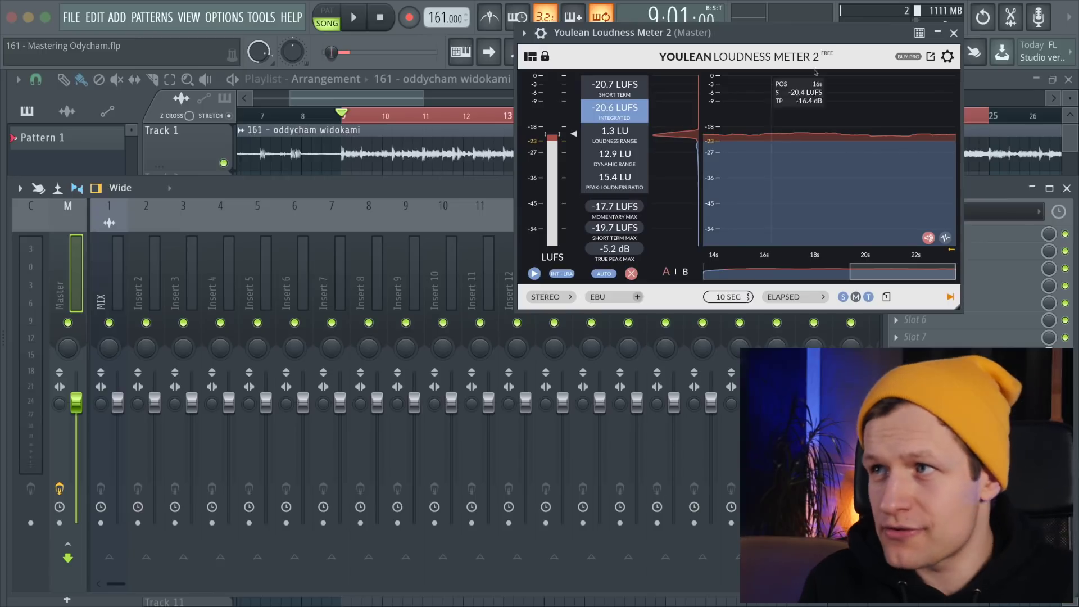
Close the loudness meter and inspect the master's frequency spectrum in SPAN while the looped section plays
left_click(953, 33)
left_click(954, 372)
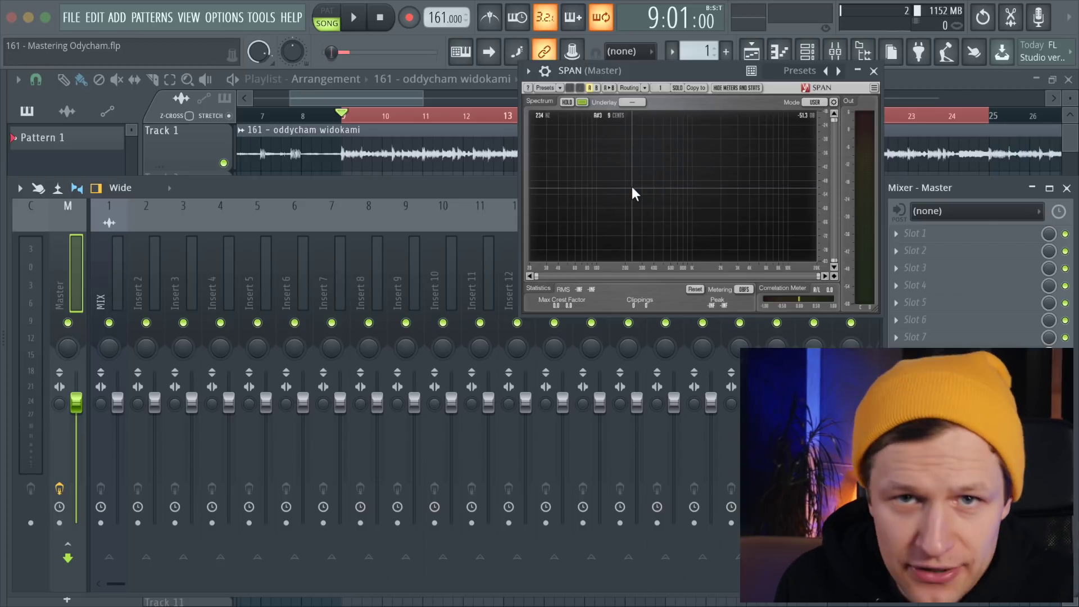
key("space")
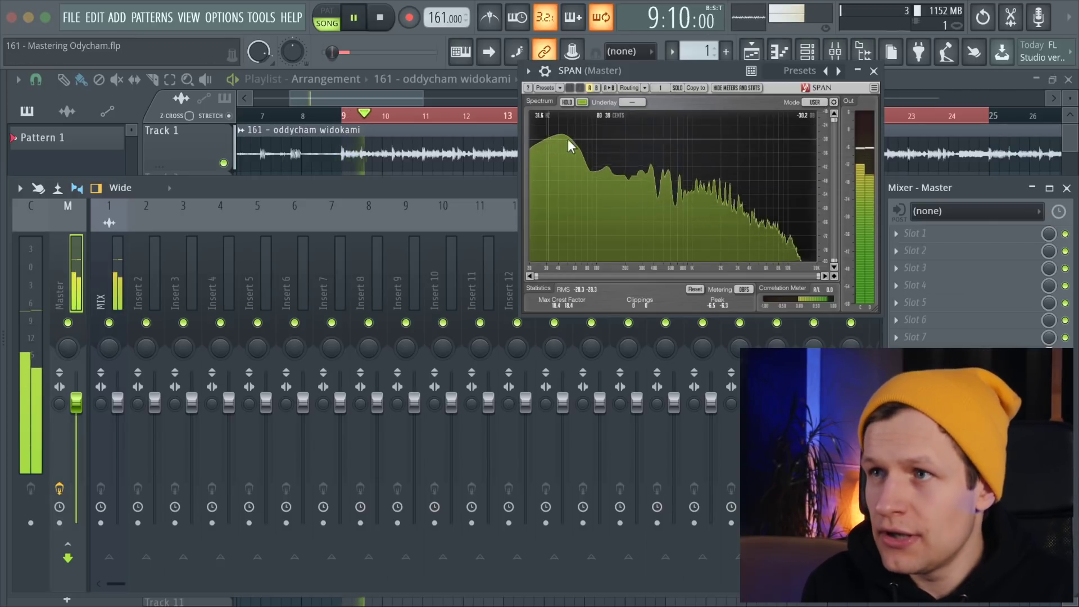
key("space")
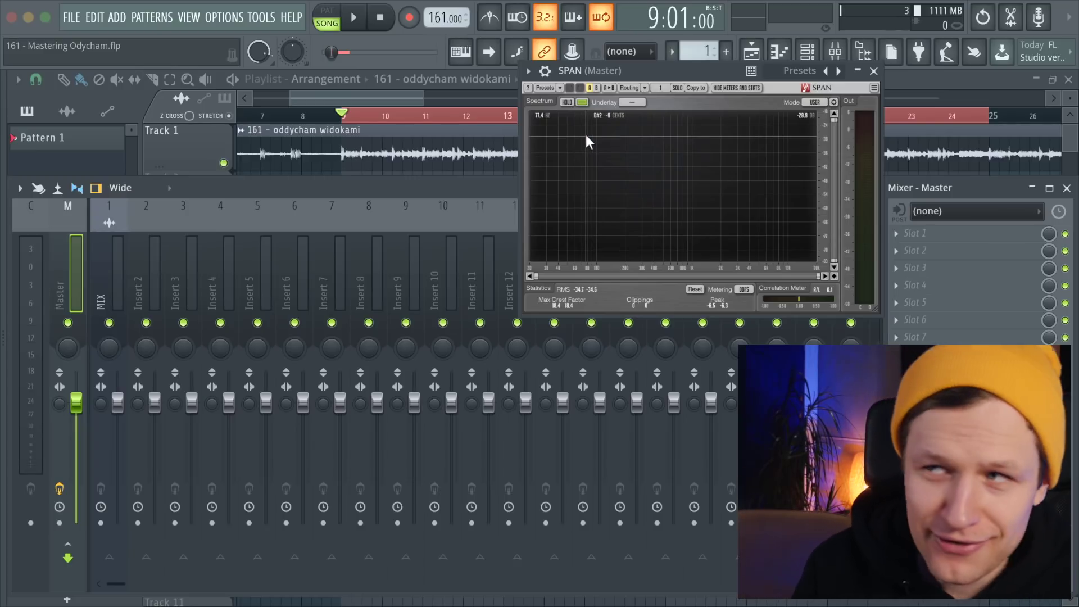
left_click(874, 72)
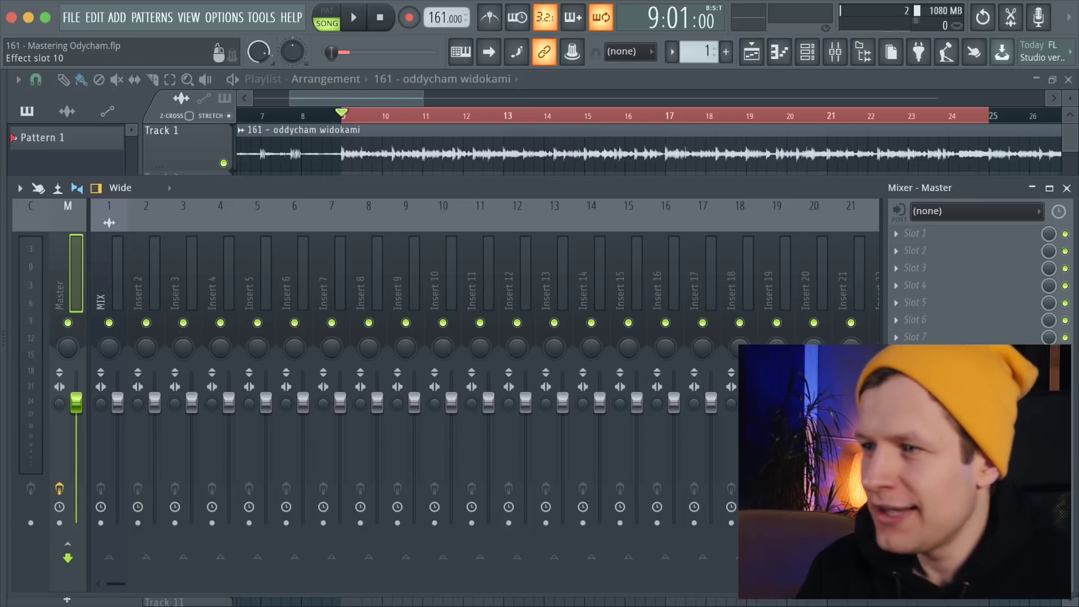
Load Neutrino into the master's first effect slot and compare the looped playback with its processing bypassed and enabled
left_click(900, 234)
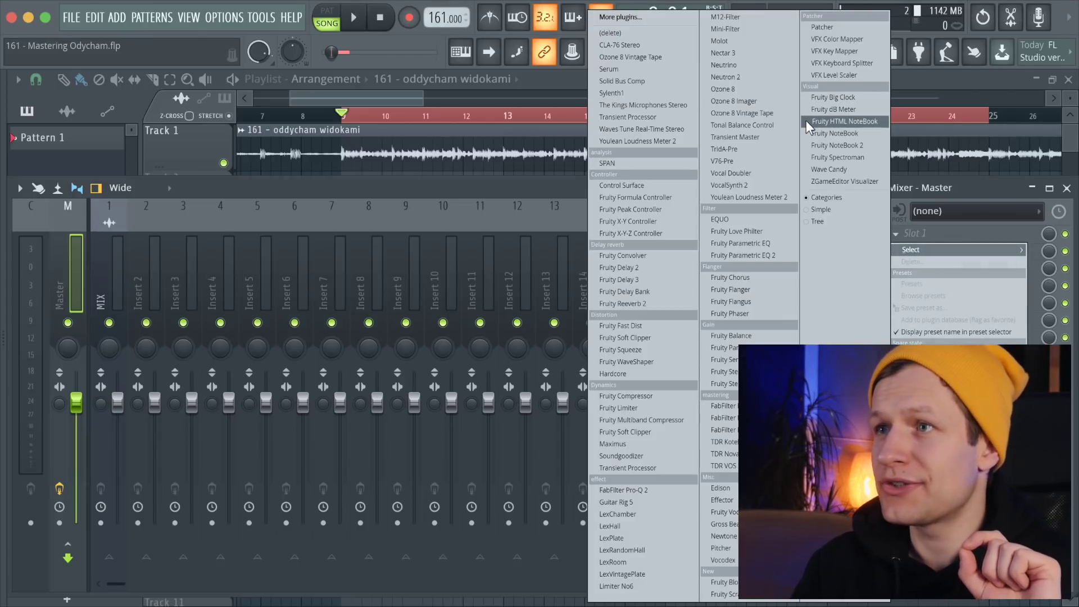
left_click(747, 65)
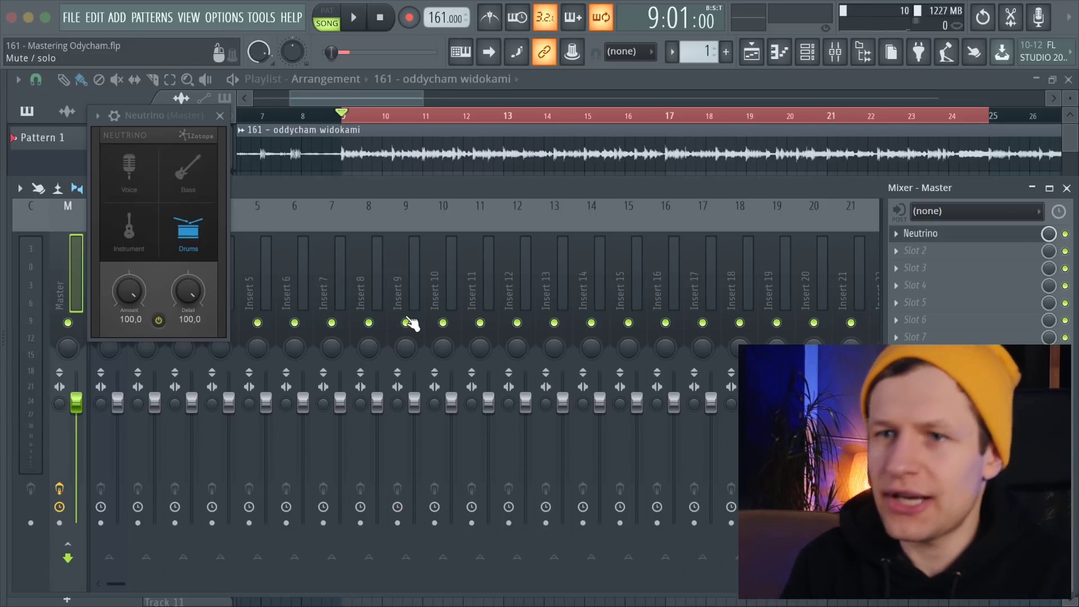
key("space")
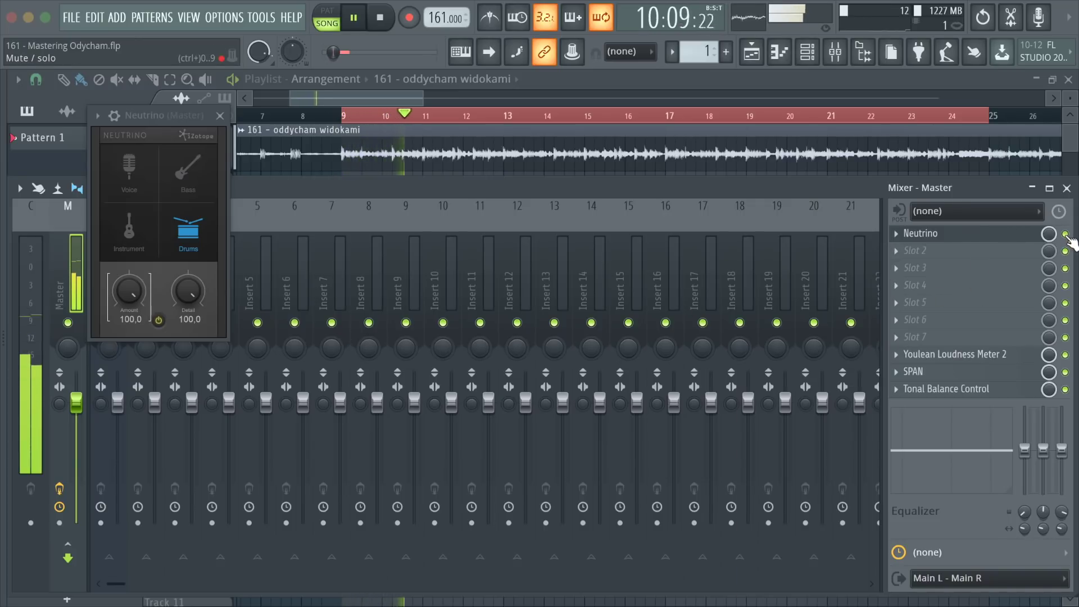
left_click(159, 321)
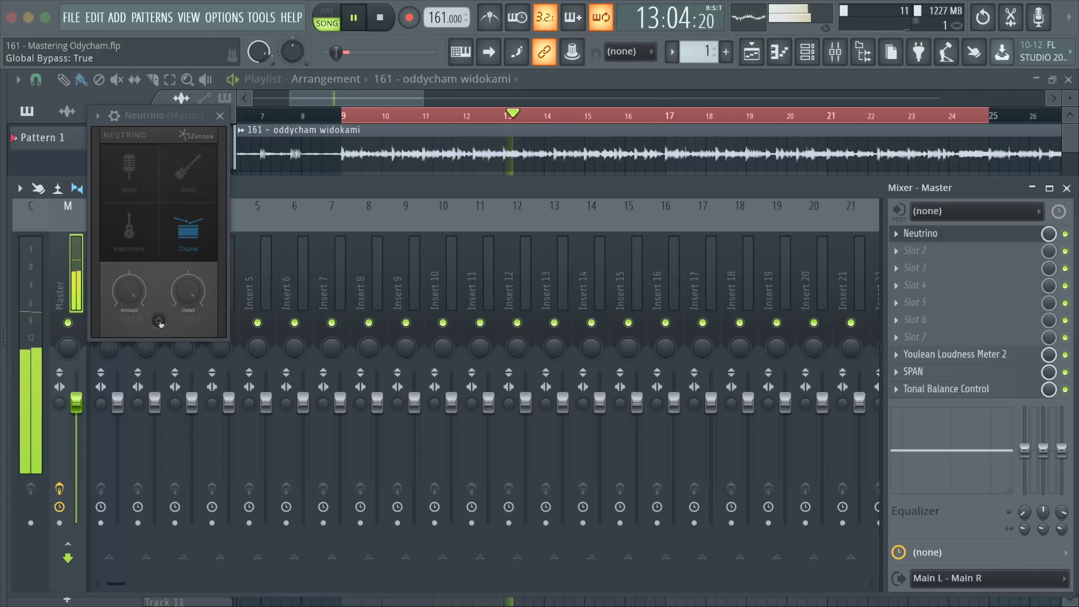
left_click(160, 321)
key("space")
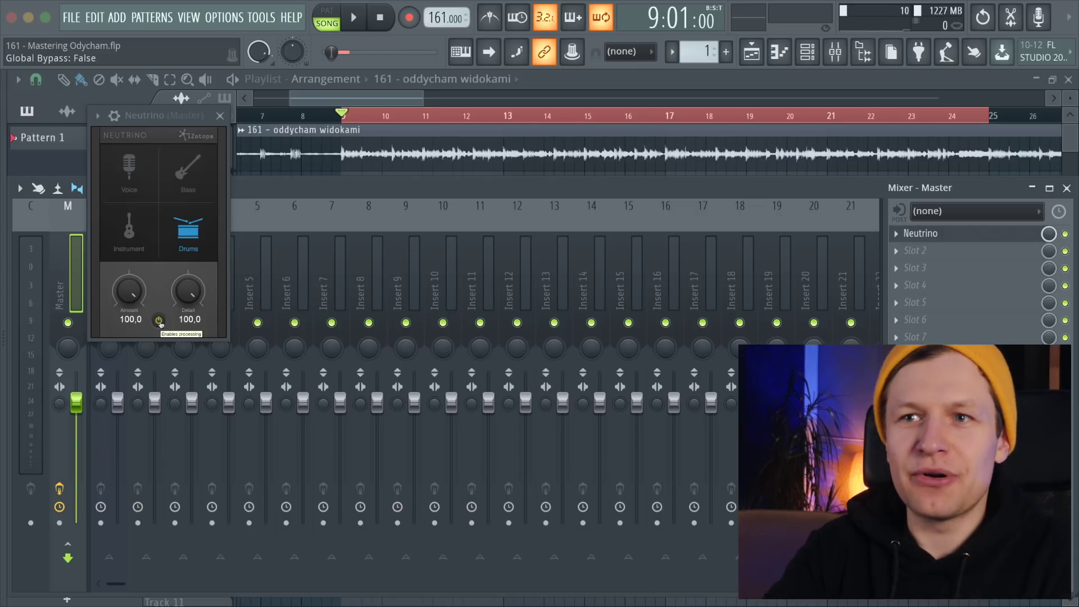
Reduce Neutrino's Amount to about 15 and start playback to hear the subtler processing
left_click_drag(129, 290, 125, 381)
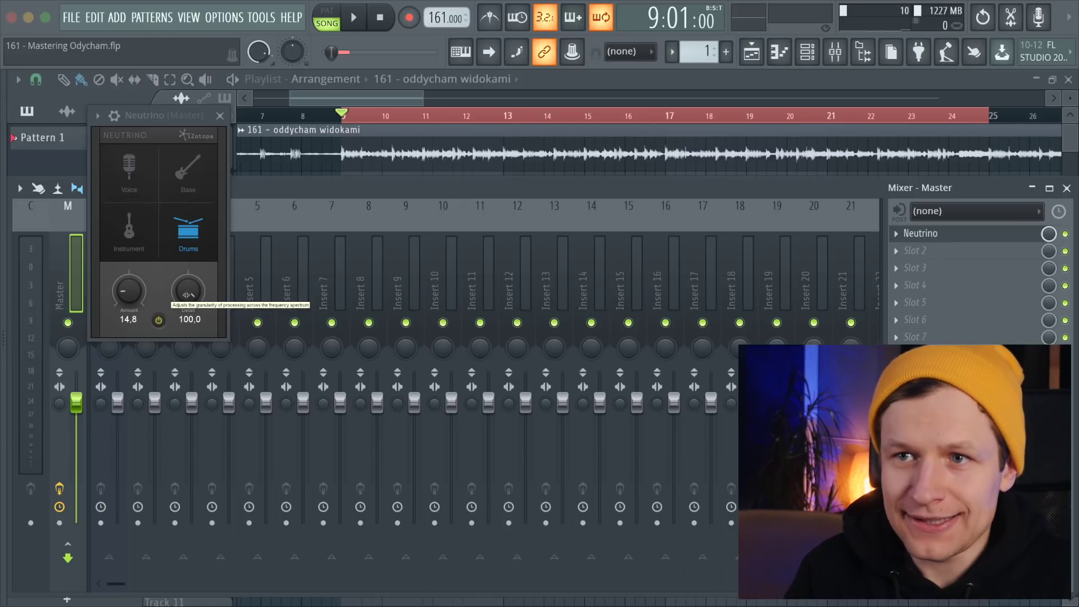
left_click_drag(140, 290, 141, 296)
key("space")
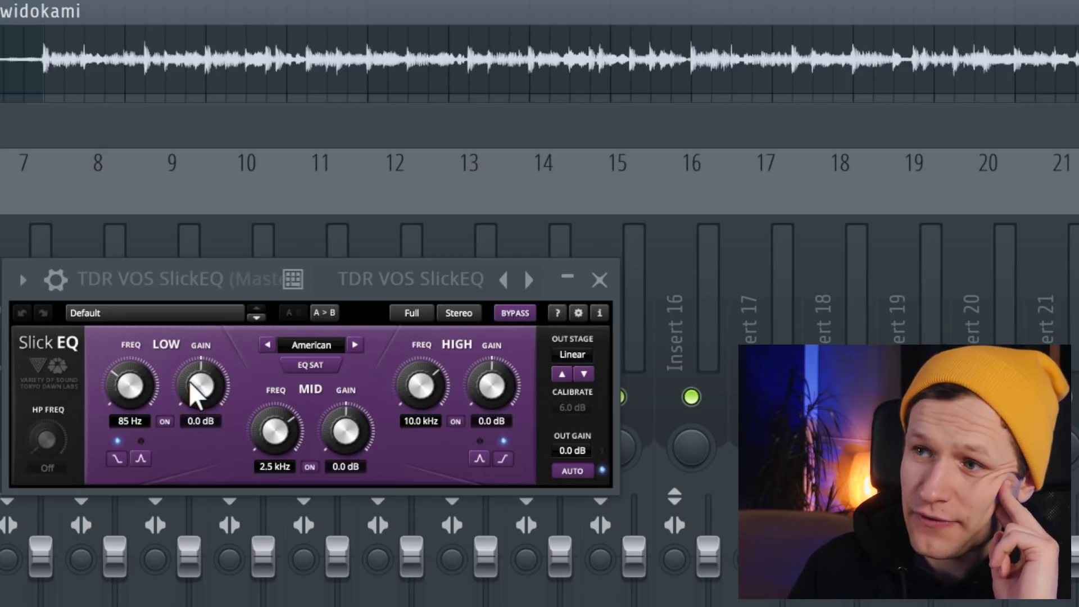
Set SlickEQ's low band to 129 Hz with a gain of -1.1 dB, checking the low end in SPAN during playback
left_click_drag(122, 376, 122, 357)
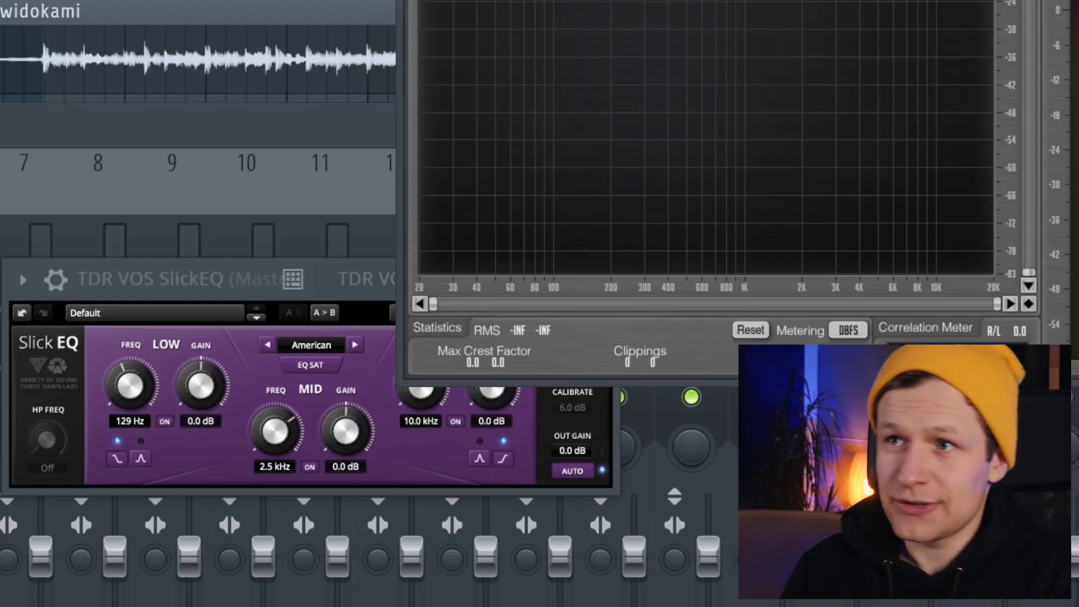
key("space")
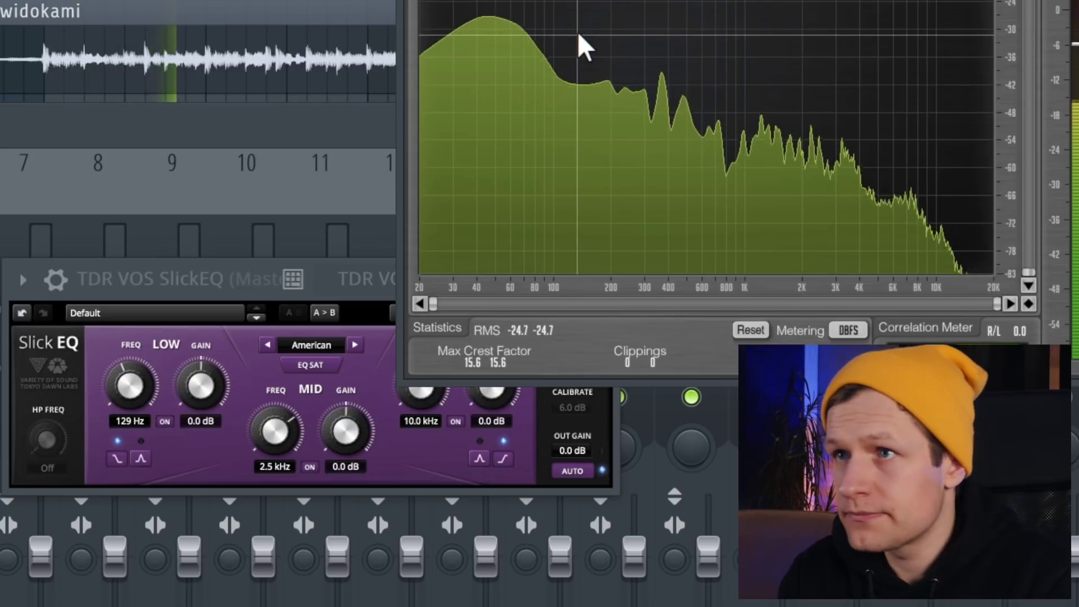
key("space")
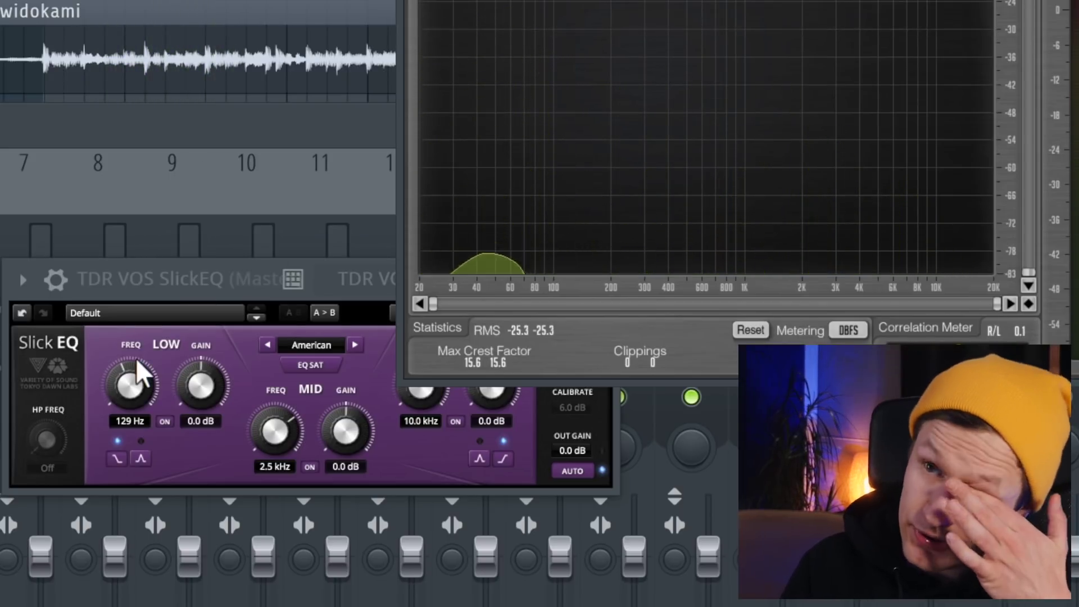
left_click(156, 273)
left_click_drag(200, 386, 201, 388)
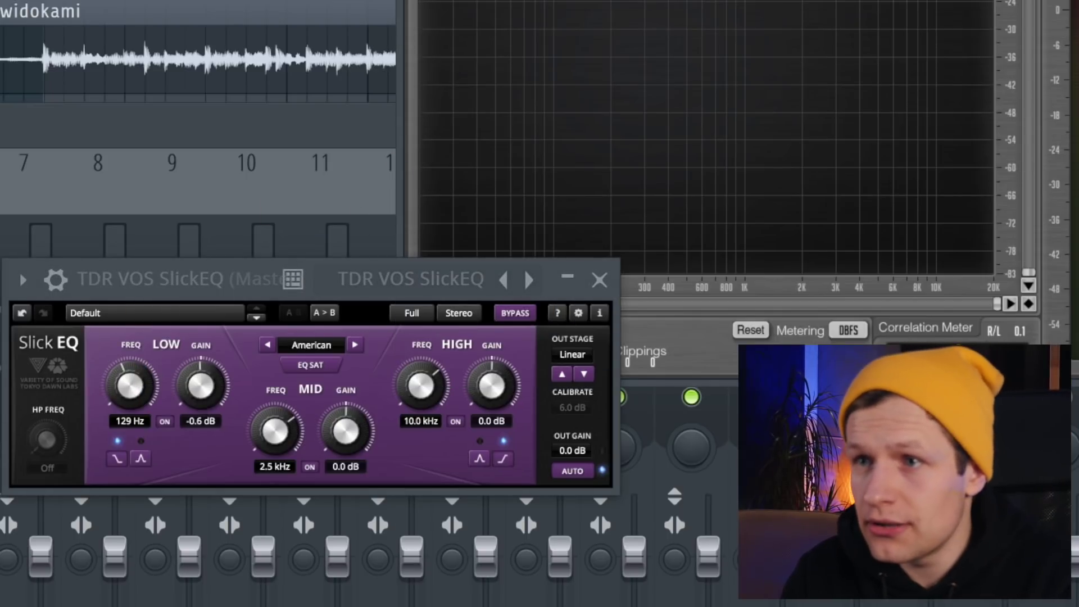
key("space")
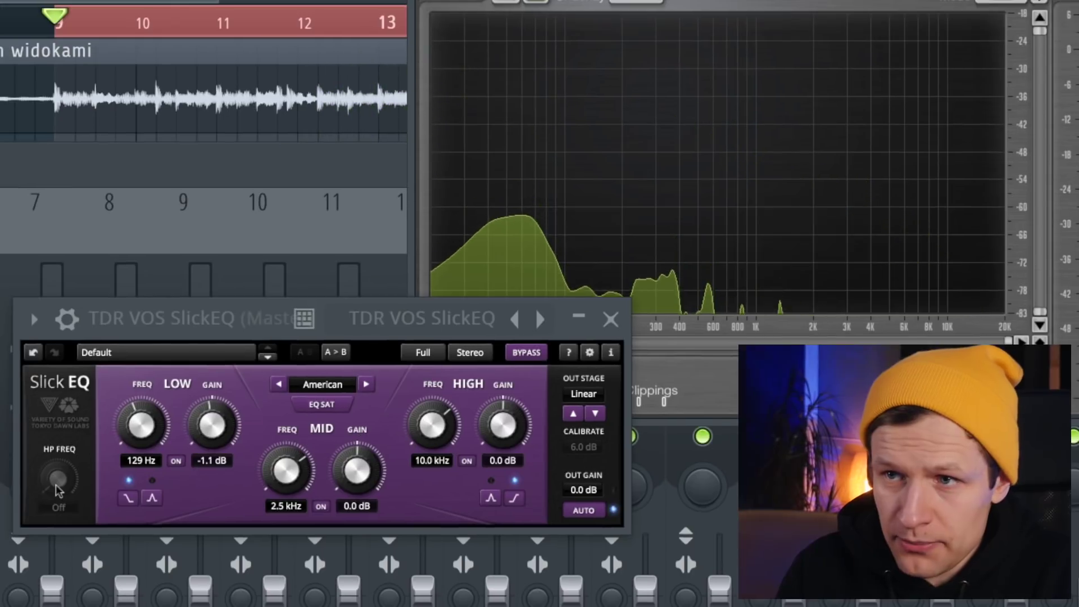
Set SlickEQ's high-pass frequency to 26 Hz and check the lowest frequencies in SPAN during playback
left_click_drag(46, 447, 46, 437)
left_click_drag(58, 479, 58, 467)
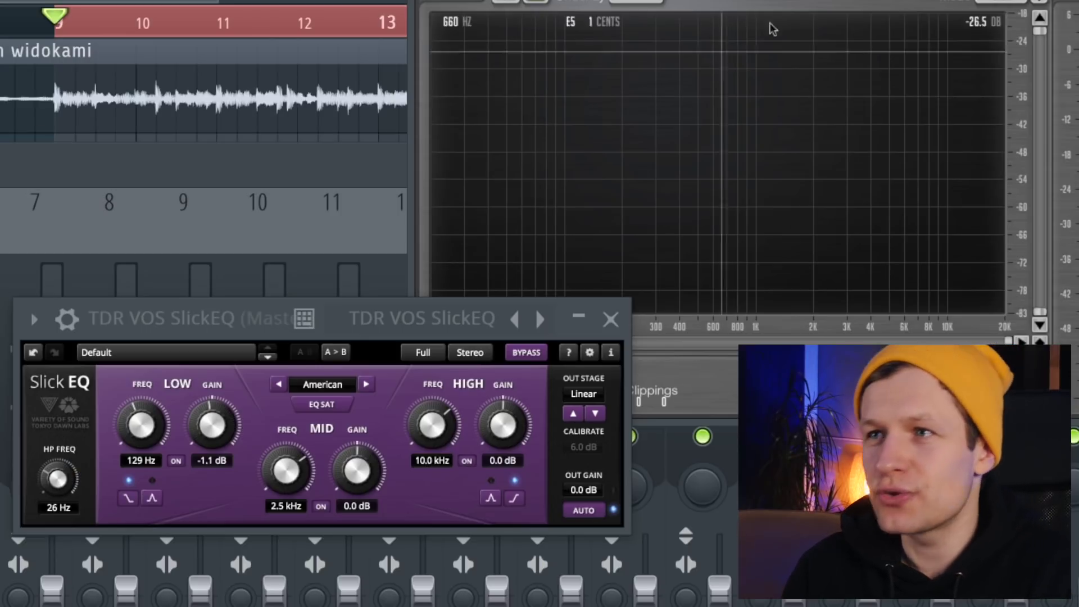
left_click(787, 2)
key("space")
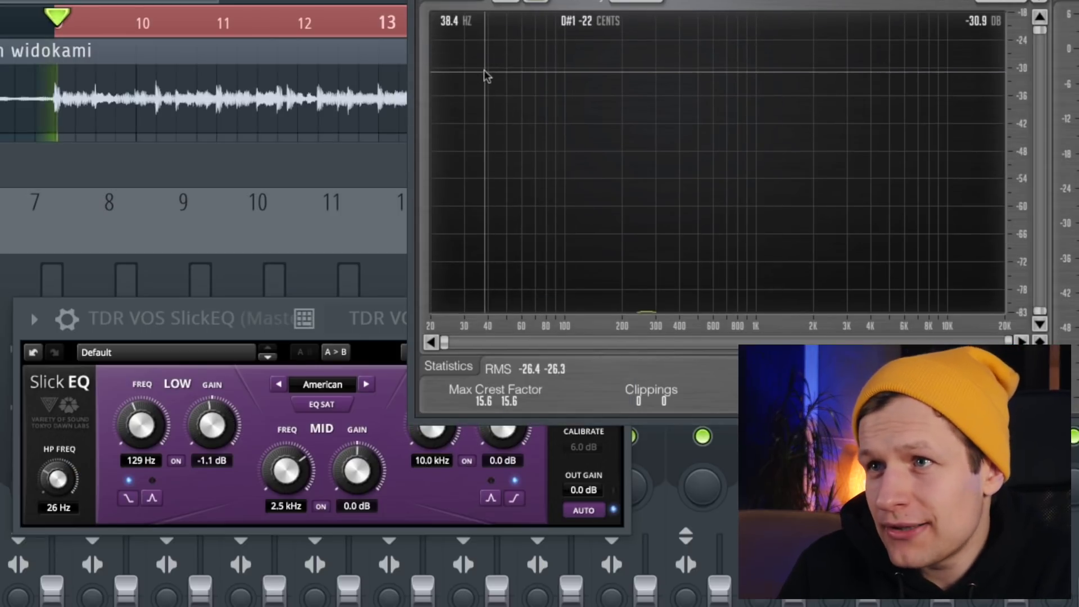
key("space")
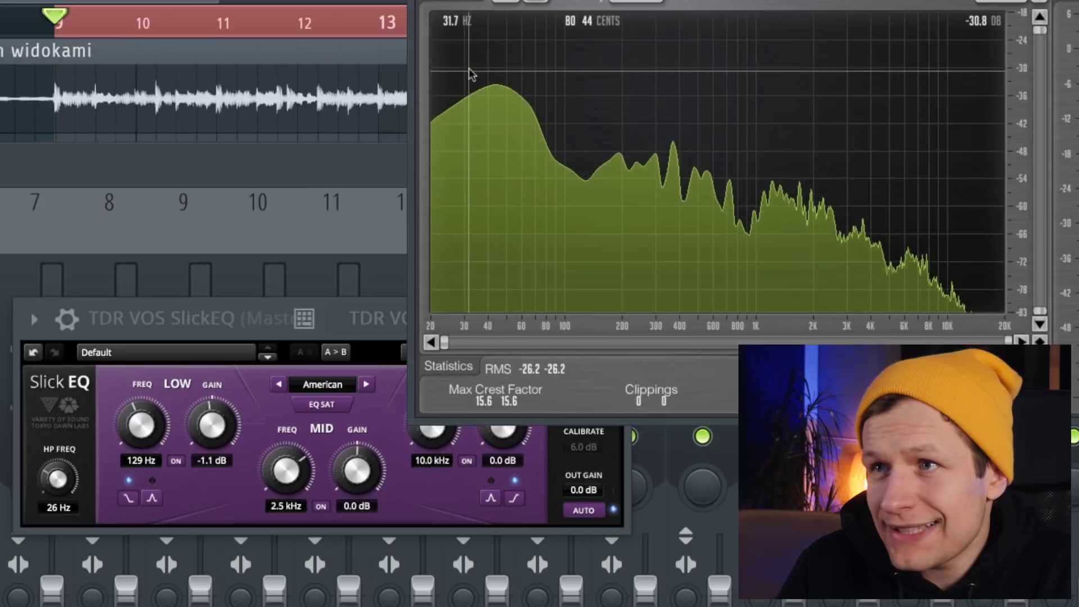
key("space")
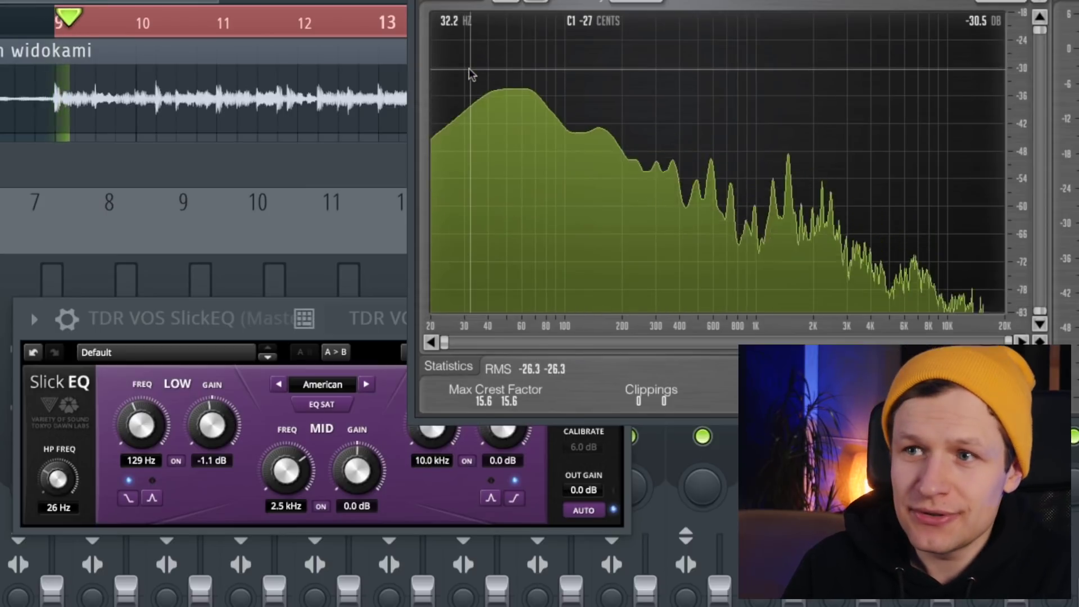
key("space")
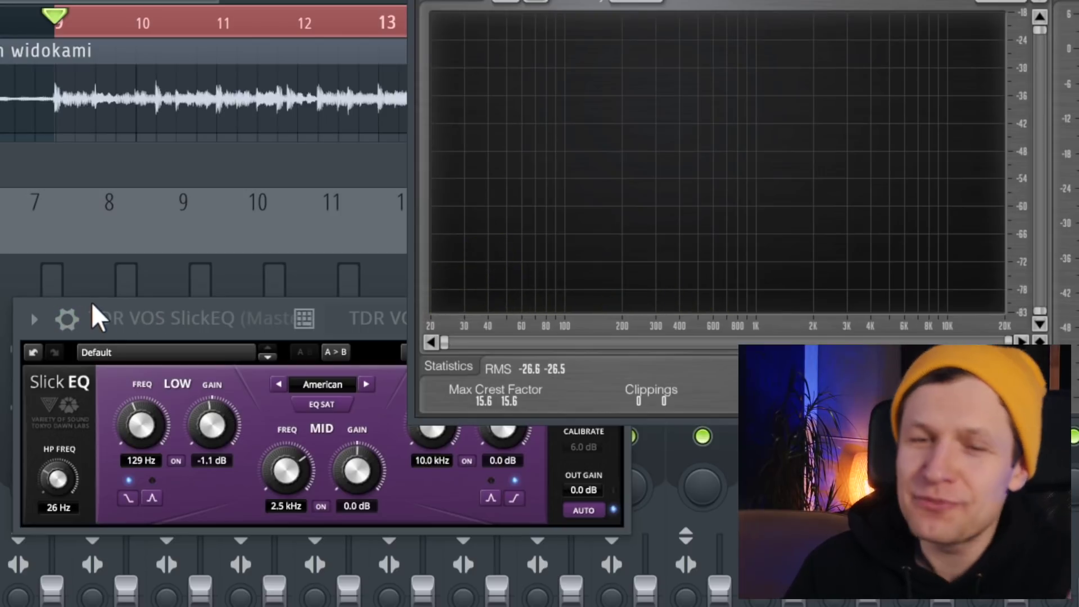
Sweep SlickEQ's boosted mid band to 331 Hz, cut its gain to -0.9 dB, and compare the band off and on
left_click(196, 306)
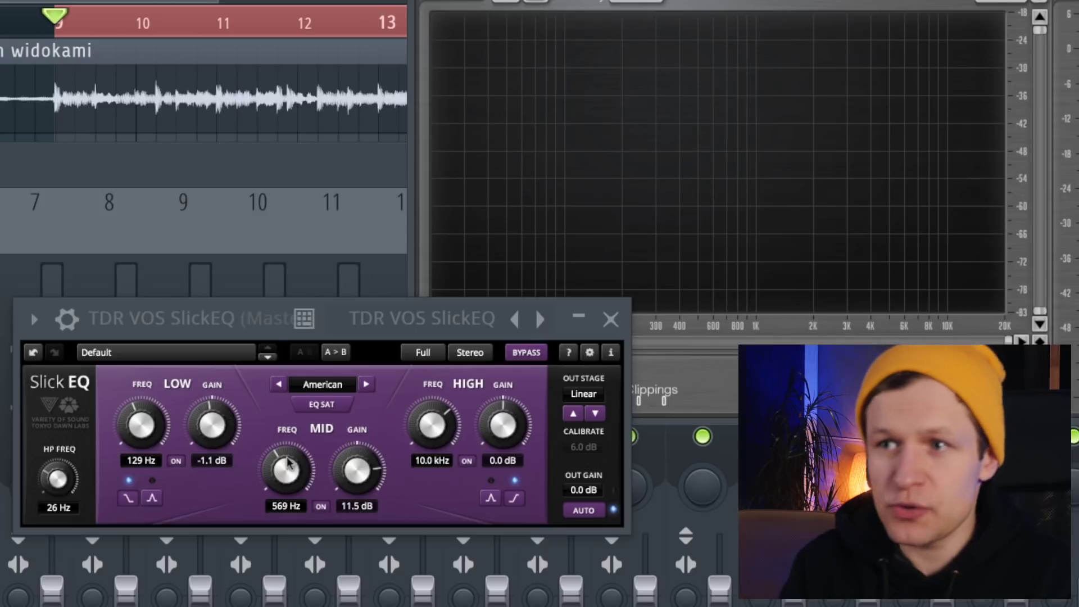
key("space")
left_click_drag(278, 476, 279, 498)
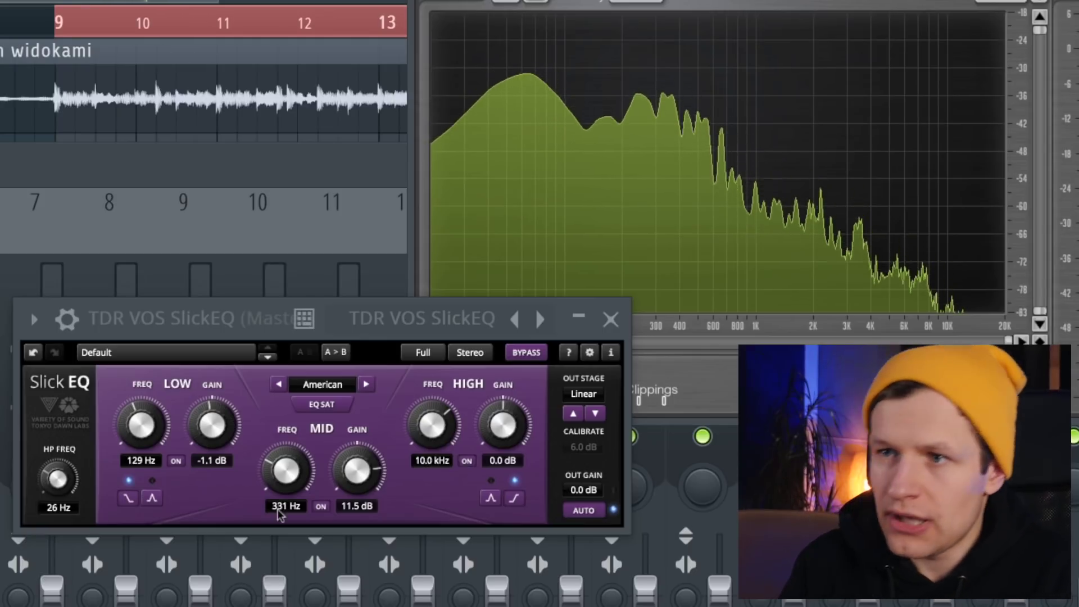
left_click_drag(364, 472, 363, 531)
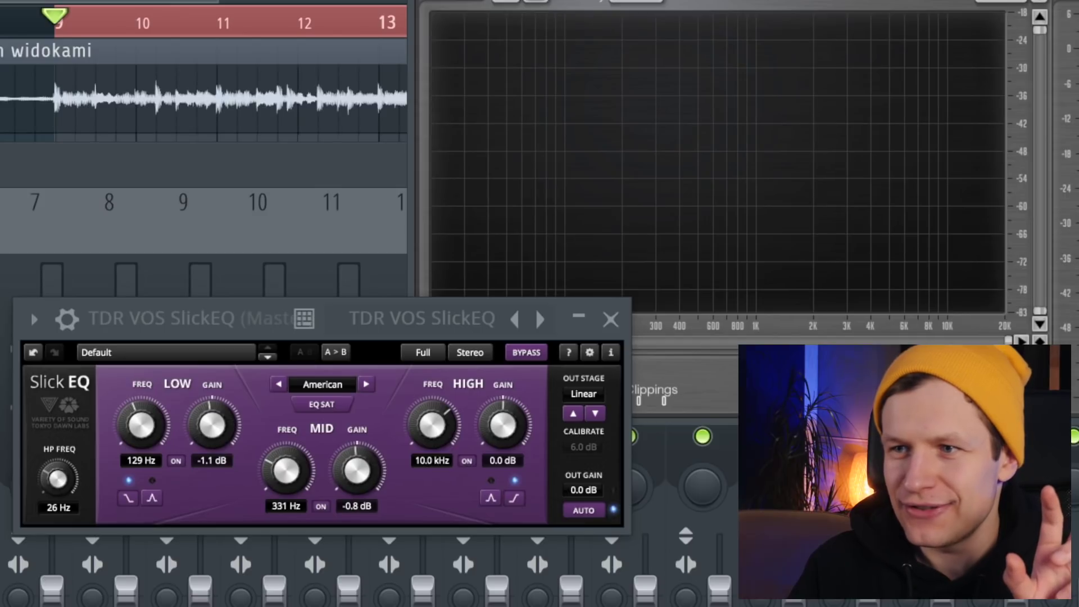
key("space")
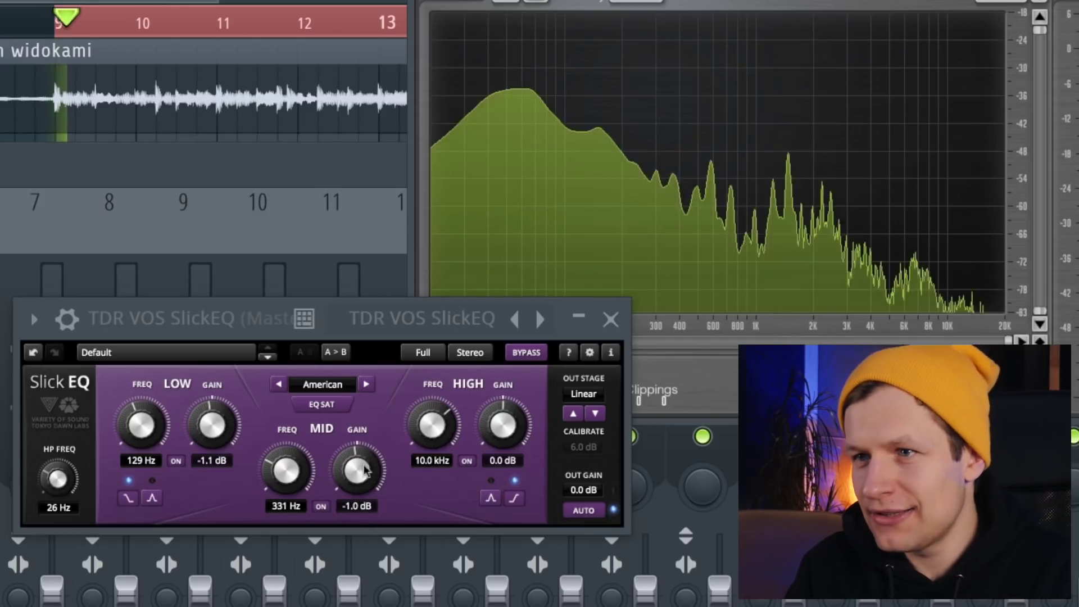
left_click_drag(361, 472, 361, 471)
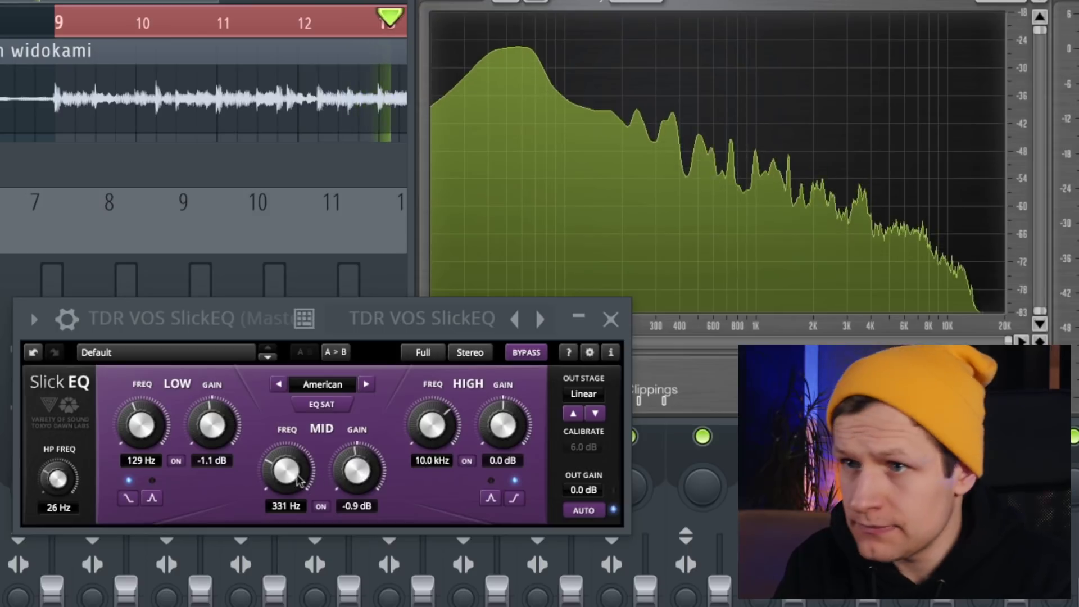
left_click(321, 505)
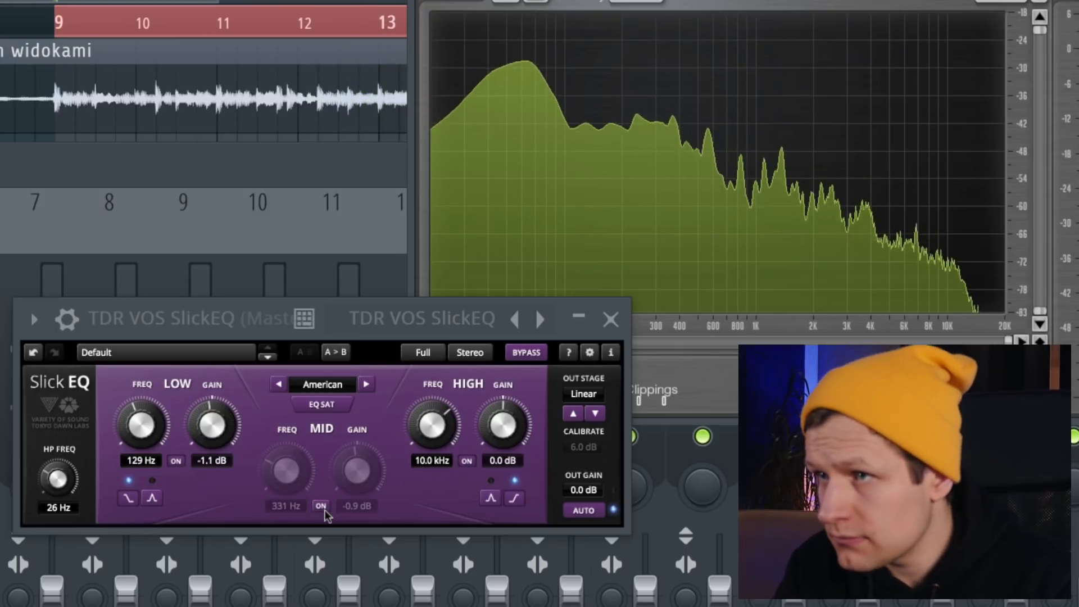
left_click(321, 506)
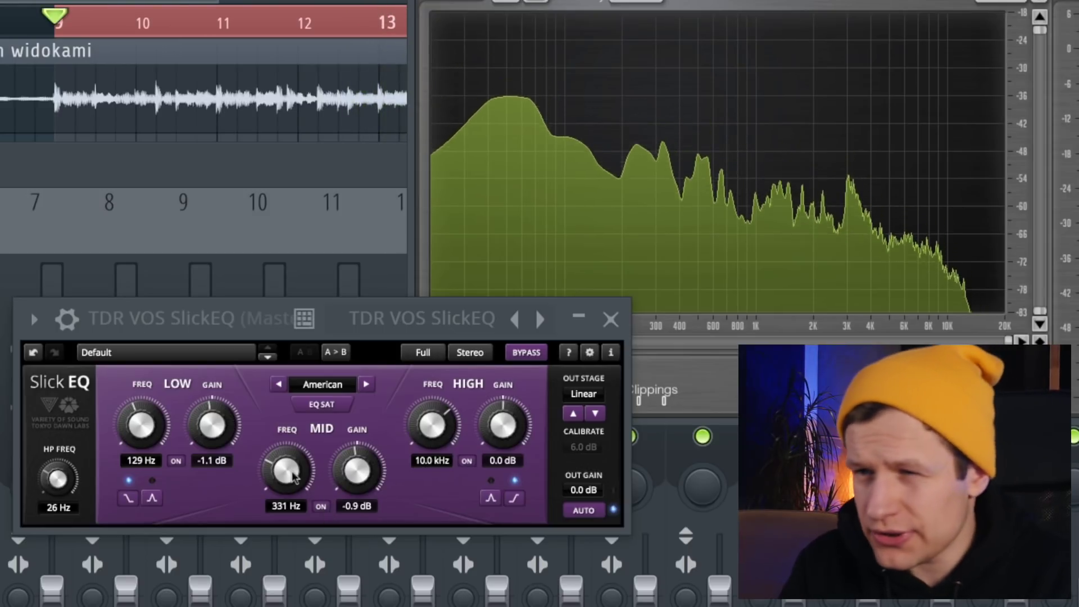
Set the mid band's frequency to 560 Hz and its gain to -0.8 dB, comparing playback with the band off and on
left_click_drag(293, 476, 293, 448)
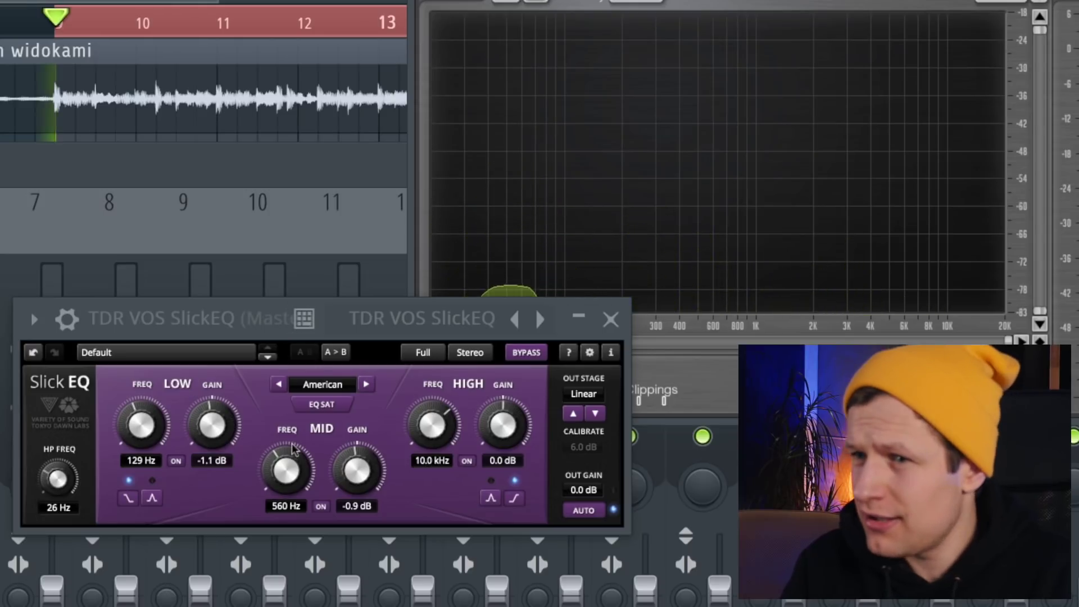
left_click(321, 506)
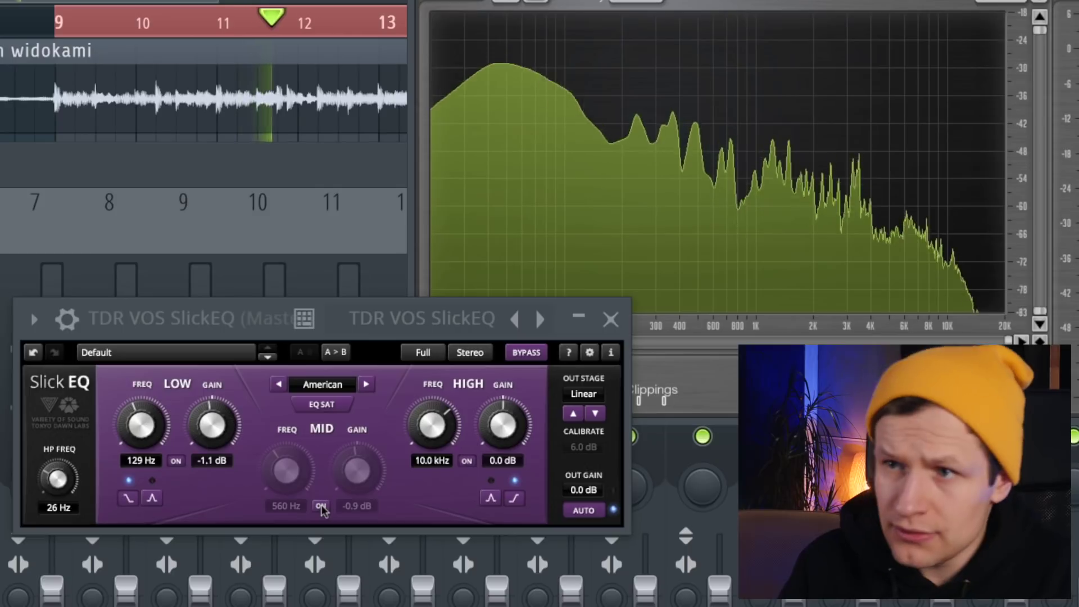
left_click(321, 506)
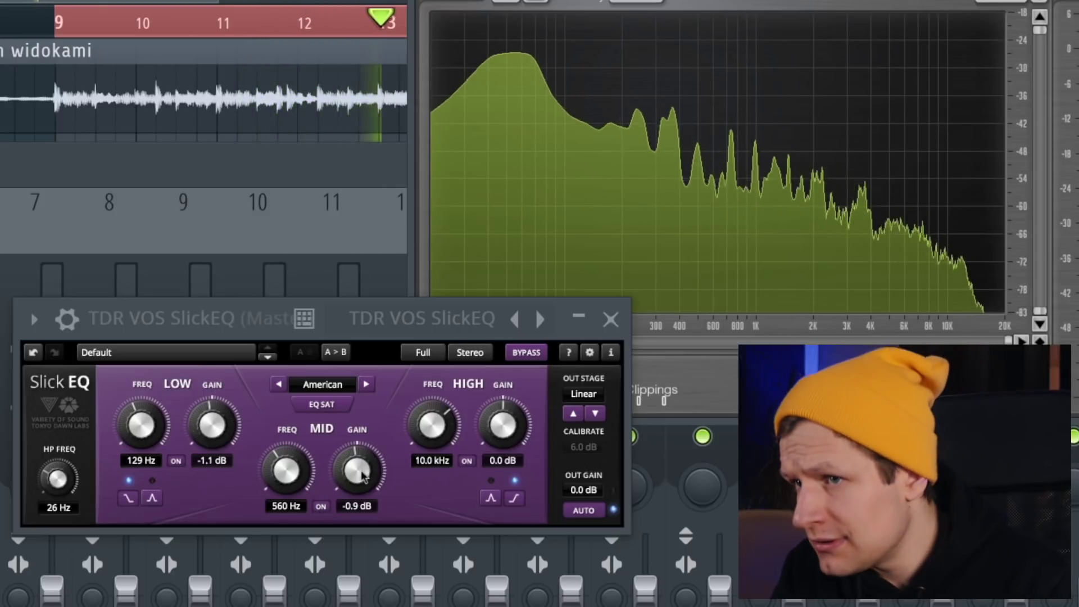
mouse_move(377, 471)
left_mouse_down()
mouse_move(376, 458)
mouse_move(376, 470)
left_mouse_up()
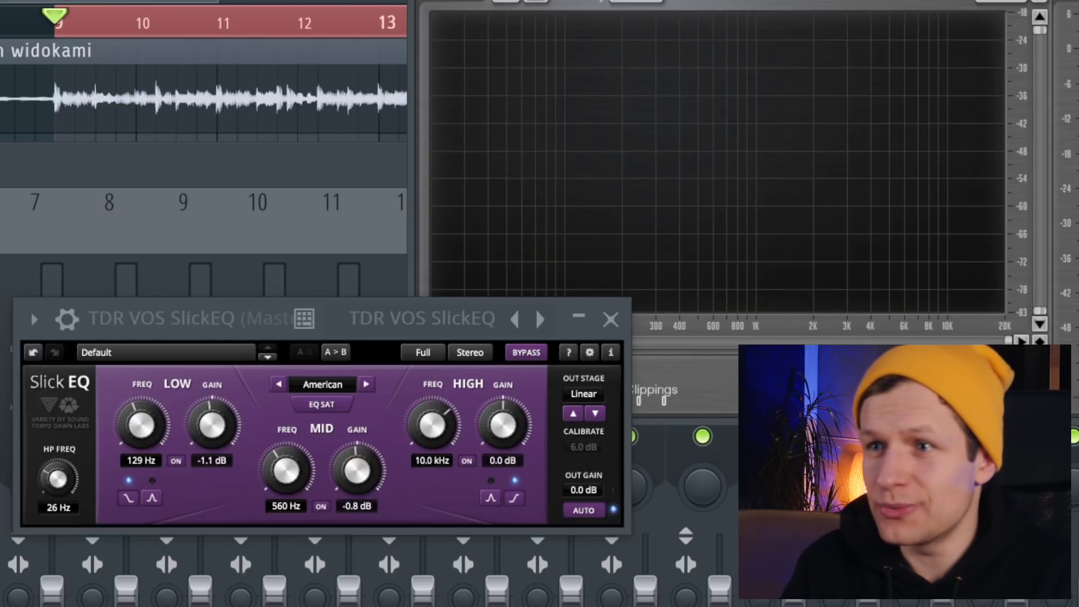
key("space")
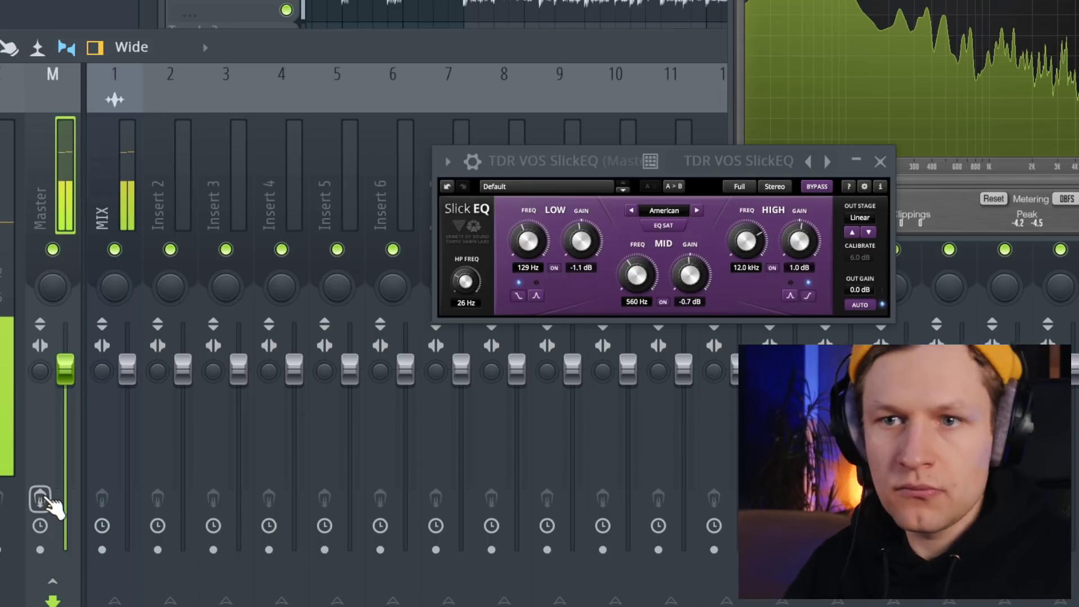
Set SlickEQ's low gain to -1.3 dB and compare playback with the master track's effects bypassed and enabled
left_click(41, 498)
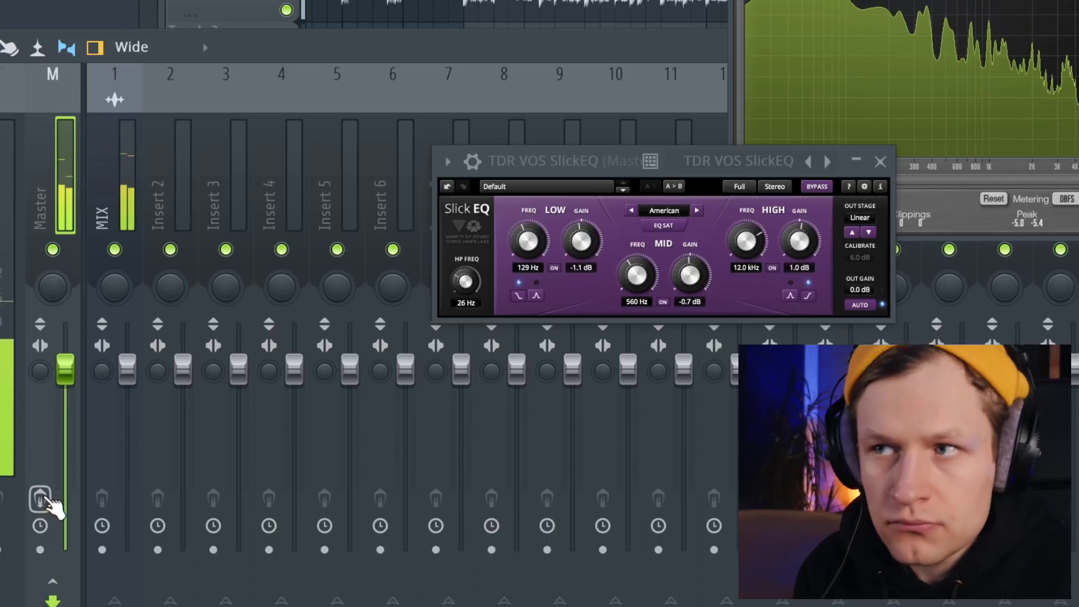
left_click(41, 498)
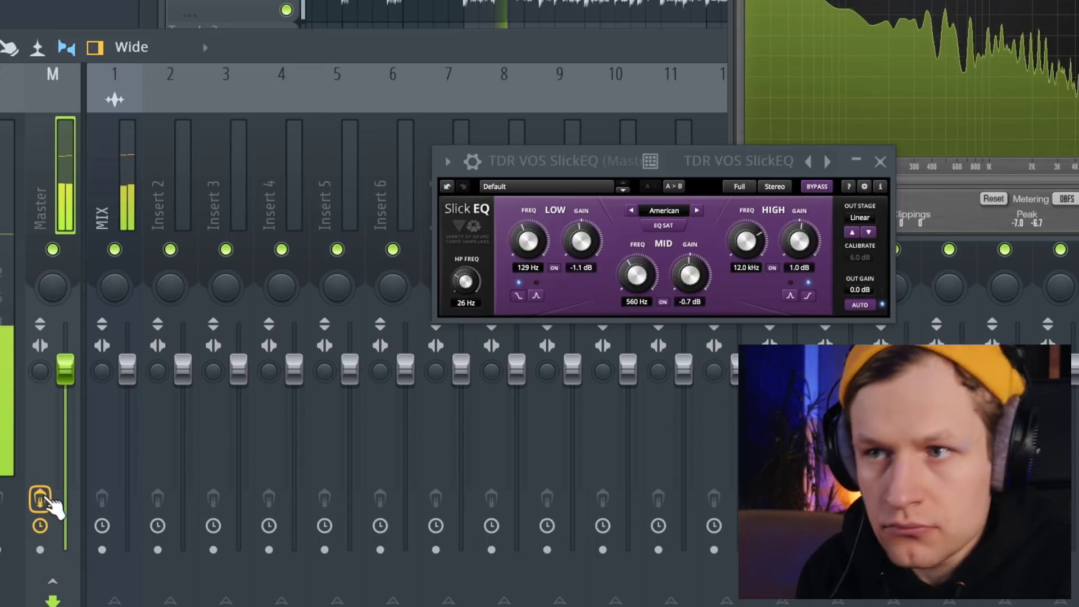
left_click_drag(576, 241, 577, 246)
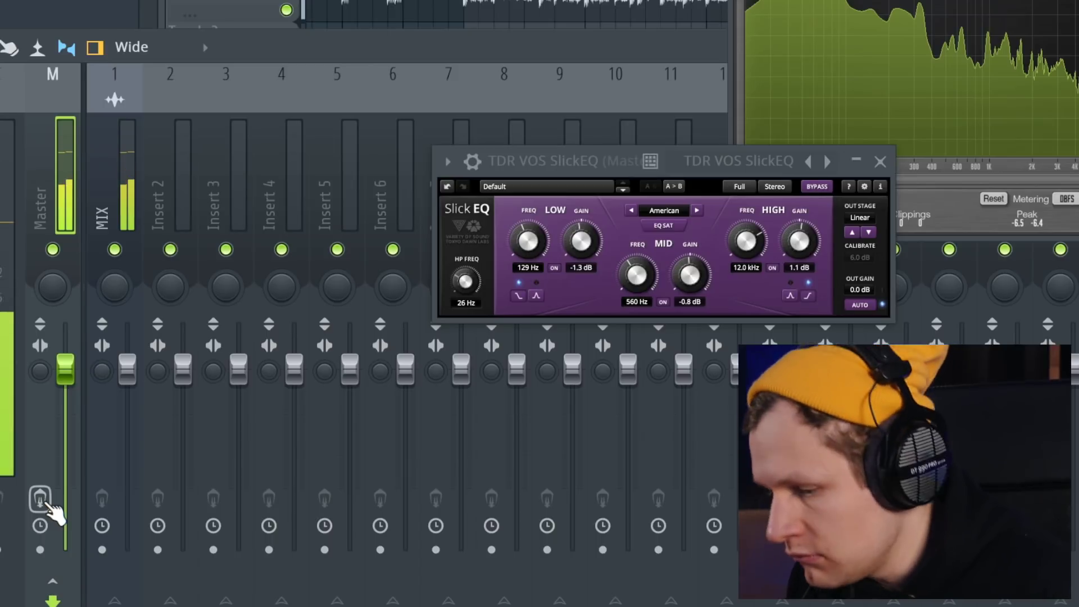
left_click(48, 504)
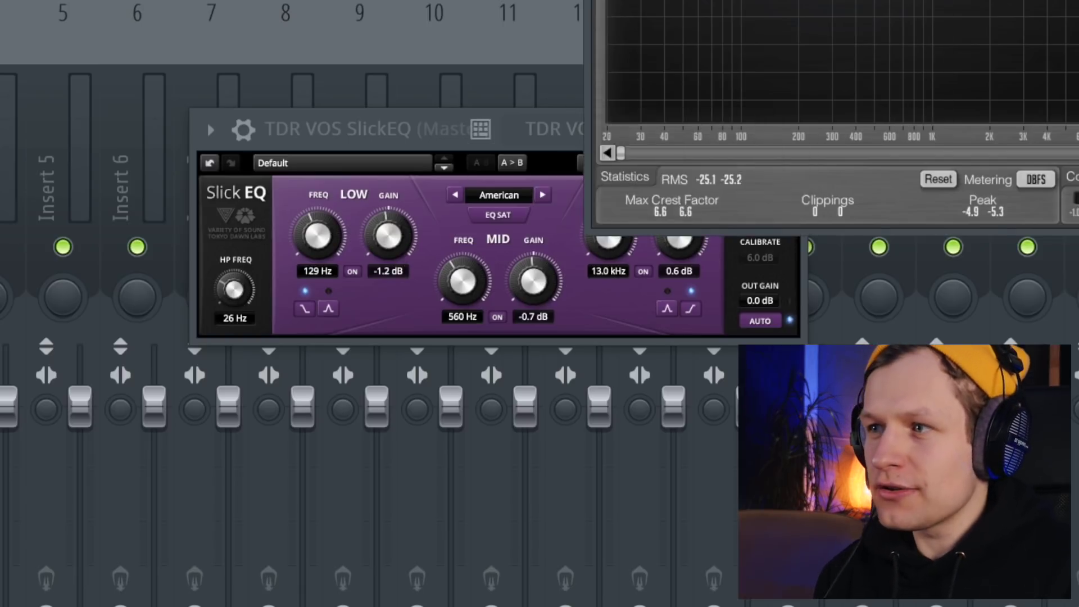
Load Maximus in the master track's third effect slot and raise its low and high crossover frequencies
left_click(788, 130)
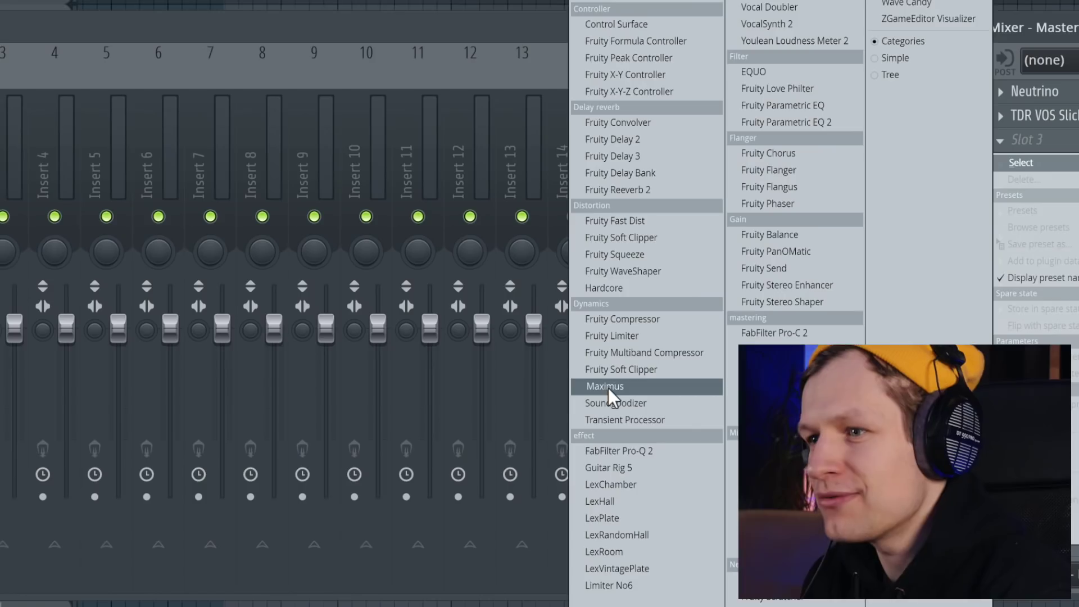
left_click(610, 390)
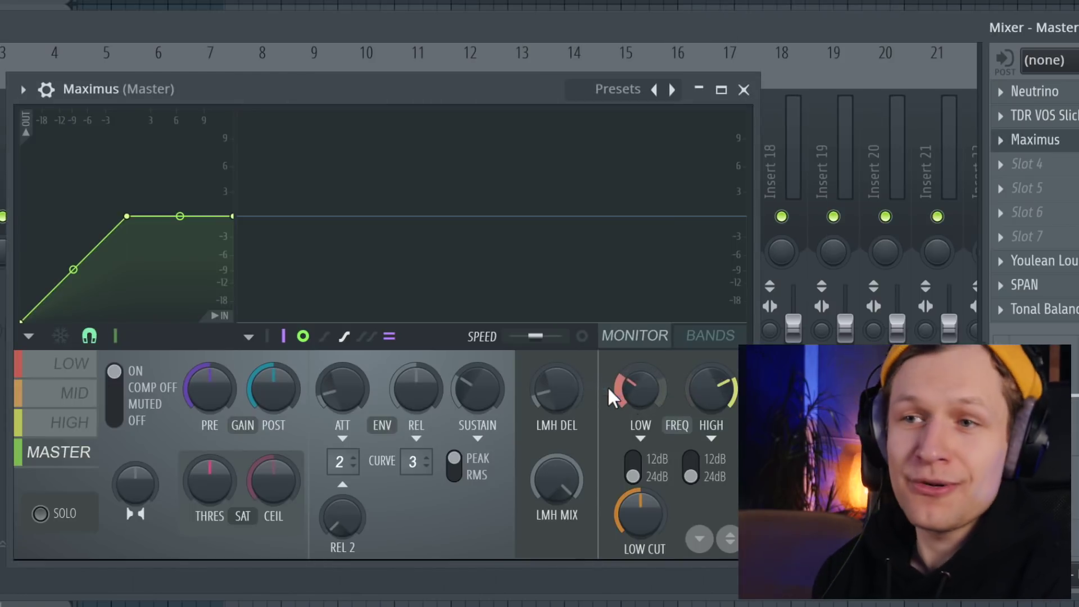
left_click(76, 393)
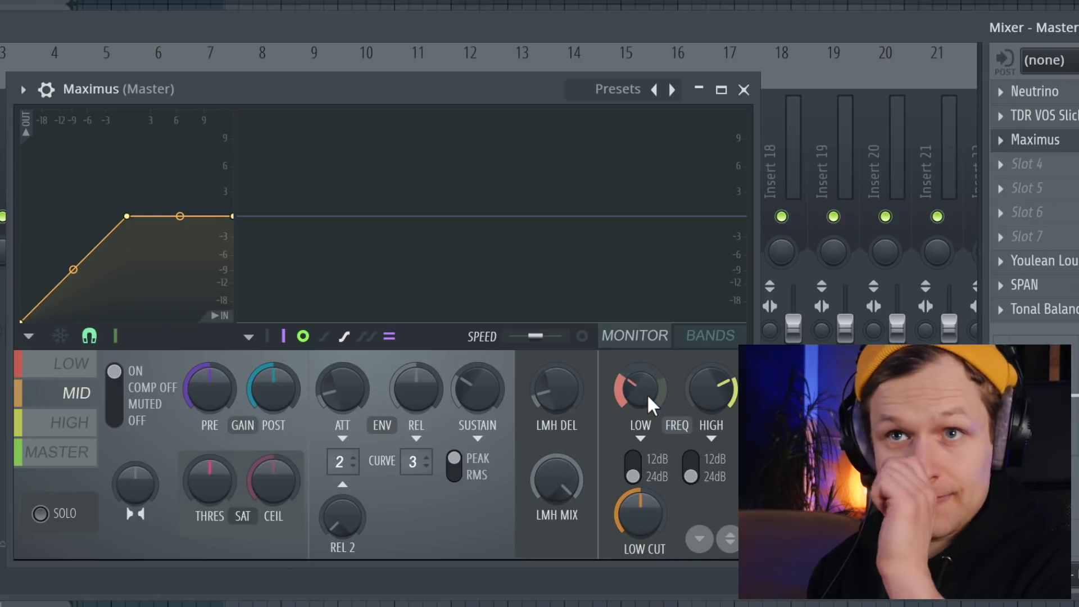
left_click(710, 336)
left_click_drag(641, 388, 641, 364)
left_click_drag(705, 389, 706, 386)
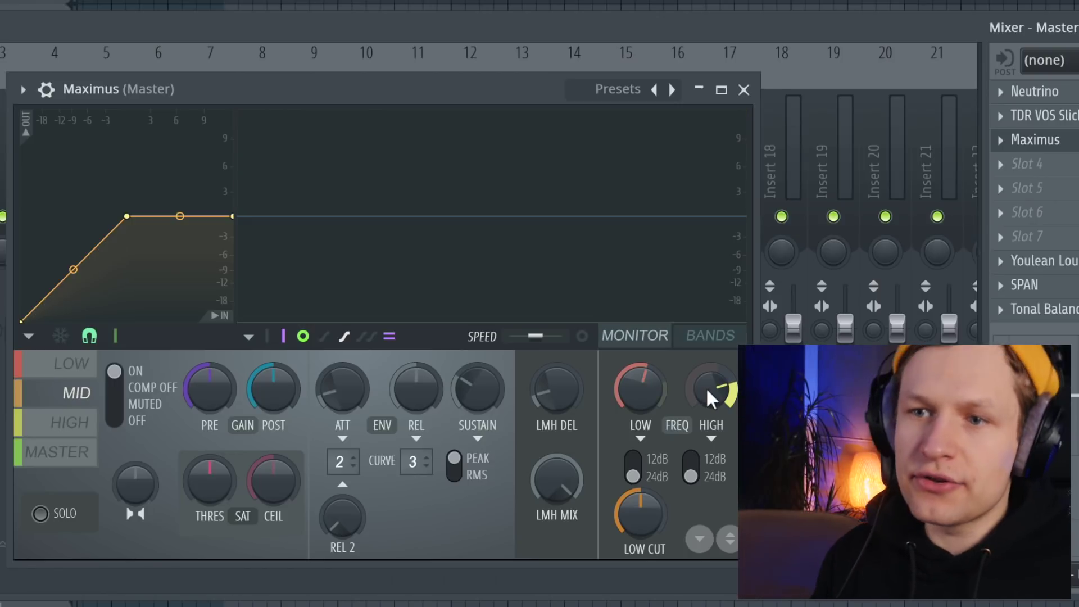
Set both the high and low bands of Maximus to Comp Off
left_click(77, 368)
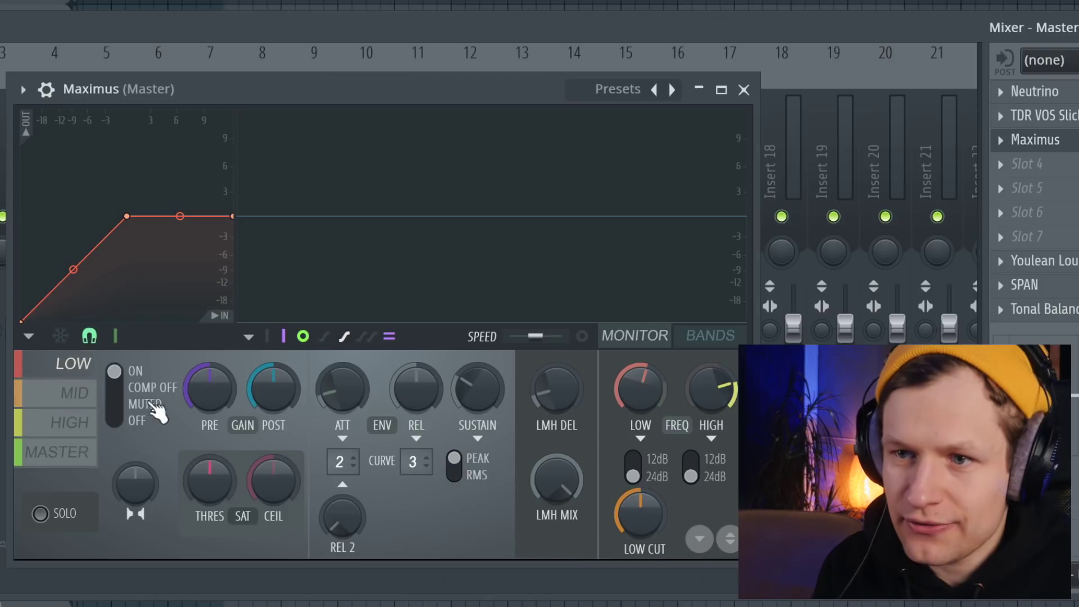
left_click(93, 434)
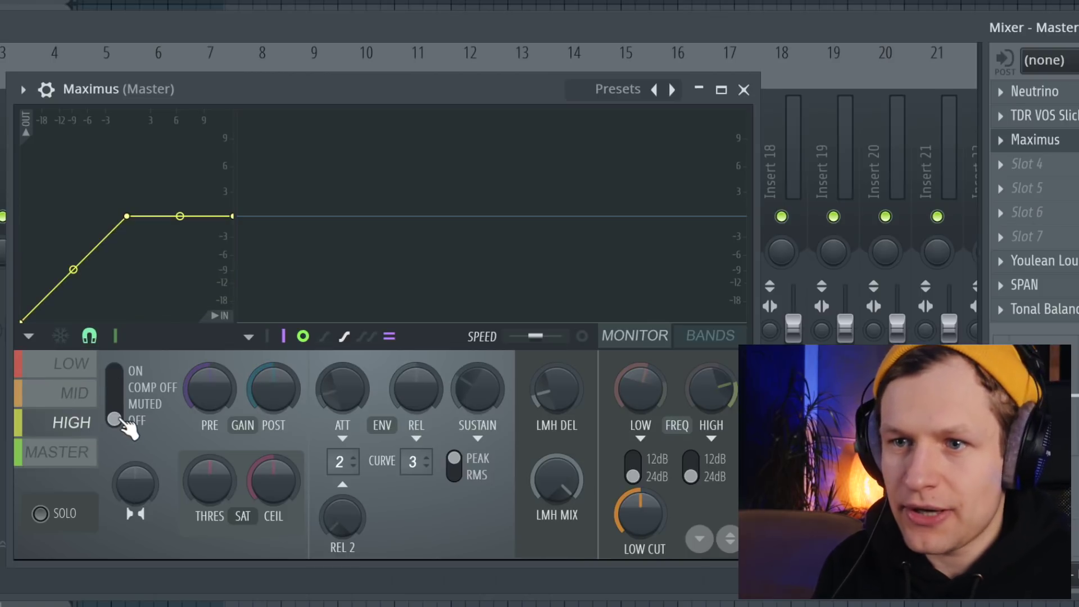
left_click(94, 402)
left_click(87, 434)
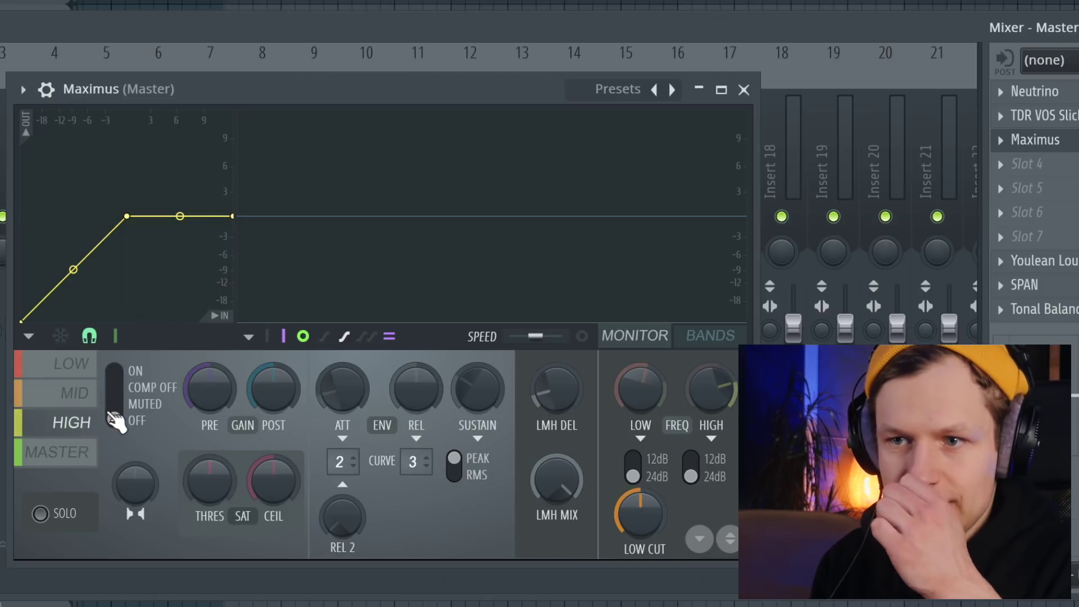
left_click(115, 392)
left_click(87, 368)
left_click(117, 387)
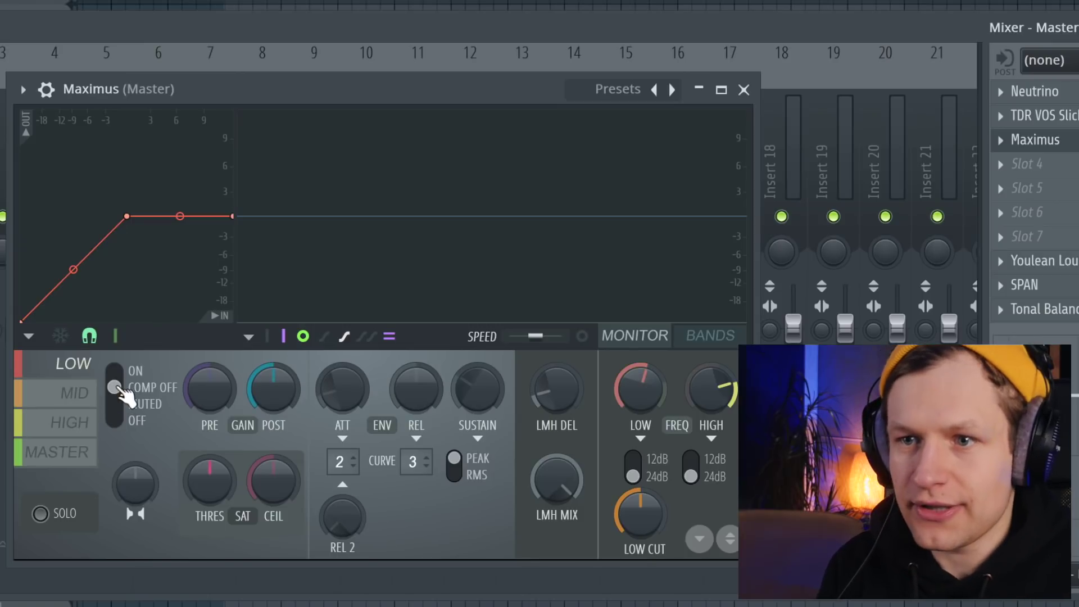
Lengthen the mid band's attack and reshape its compression curve with a threshold near -12 dB and an endpoint near 3 dB
left_click(73, 392)
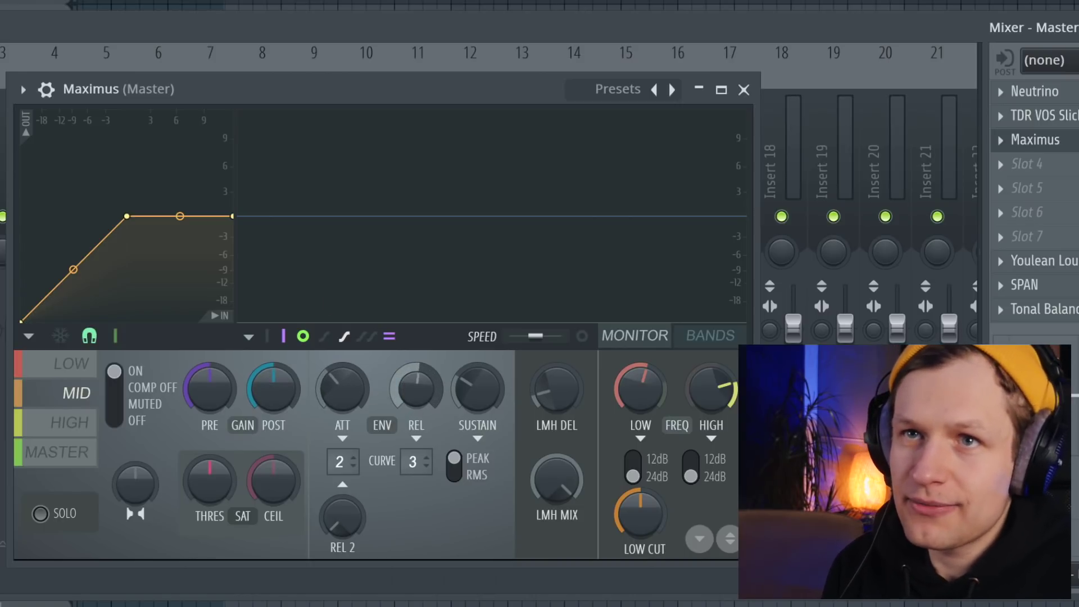
left_click_drag(132, 217, 64, 280)
left_click_drag(238, 218, 238, 198)
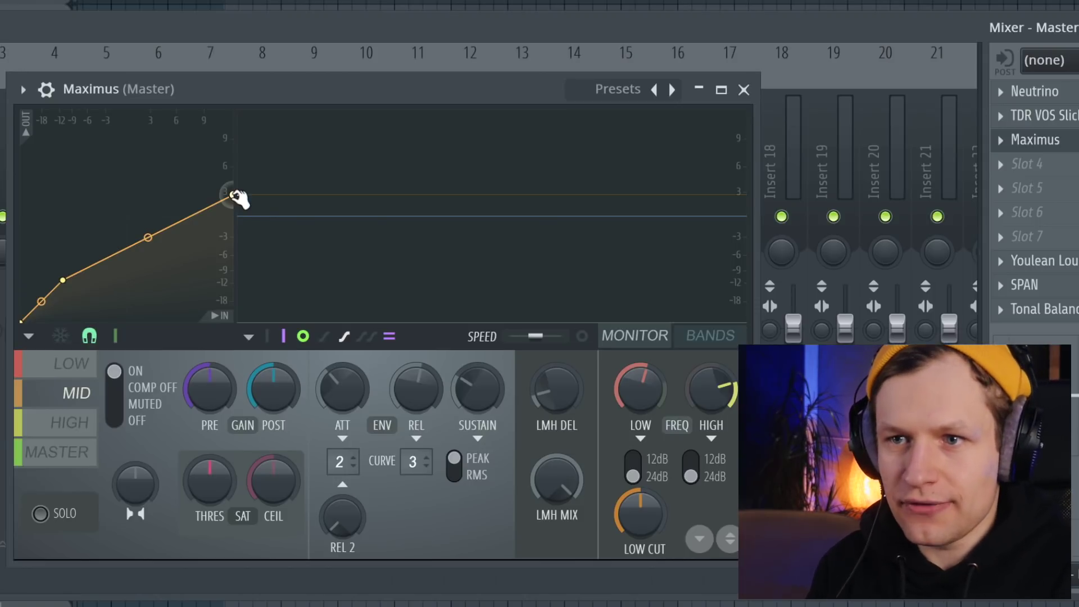
left_click_drag(235, 196, 235, 196)
During playback, lower the mid band's threshold point to the bottom of the curve and raise the endpoint to about 7 dB
key("space")
left_click_drag(66, 284, 39, 309)
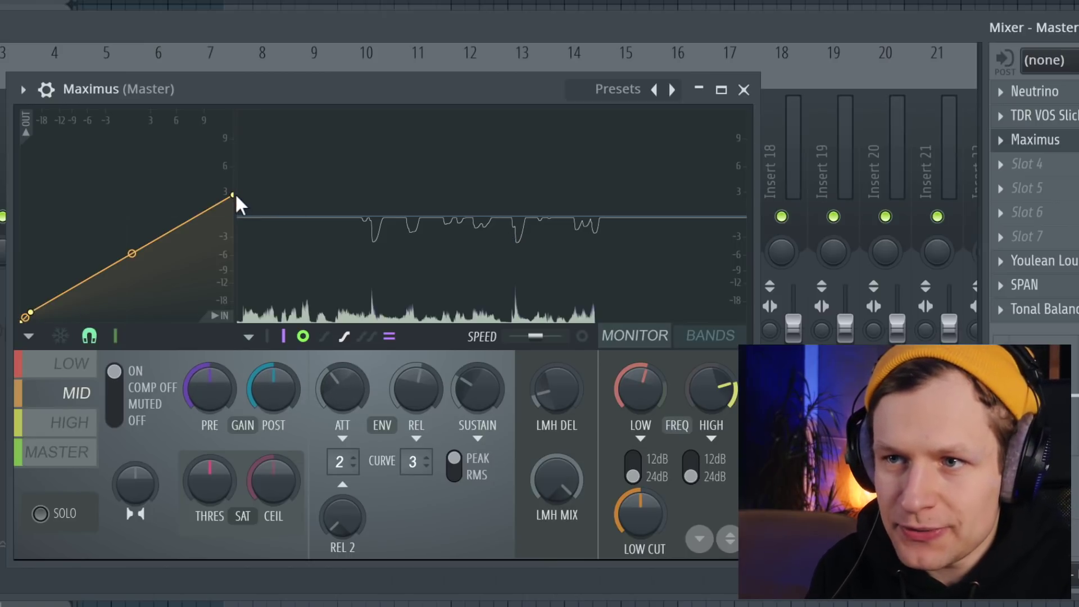
left_click_drag(234, 194, 234, 164)
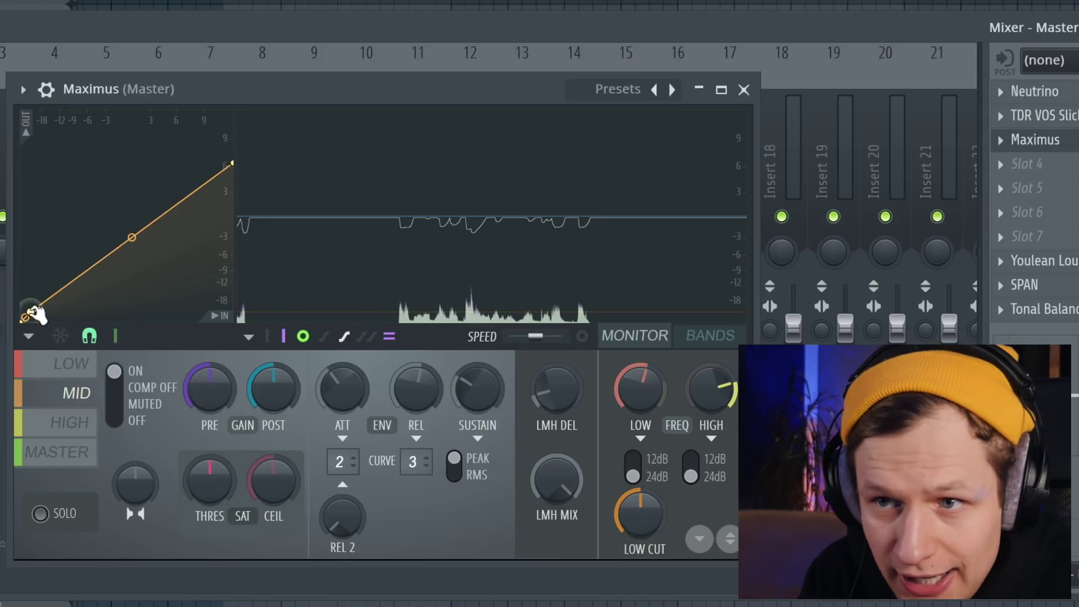
left_click_drag(37, 313, 37, 310)
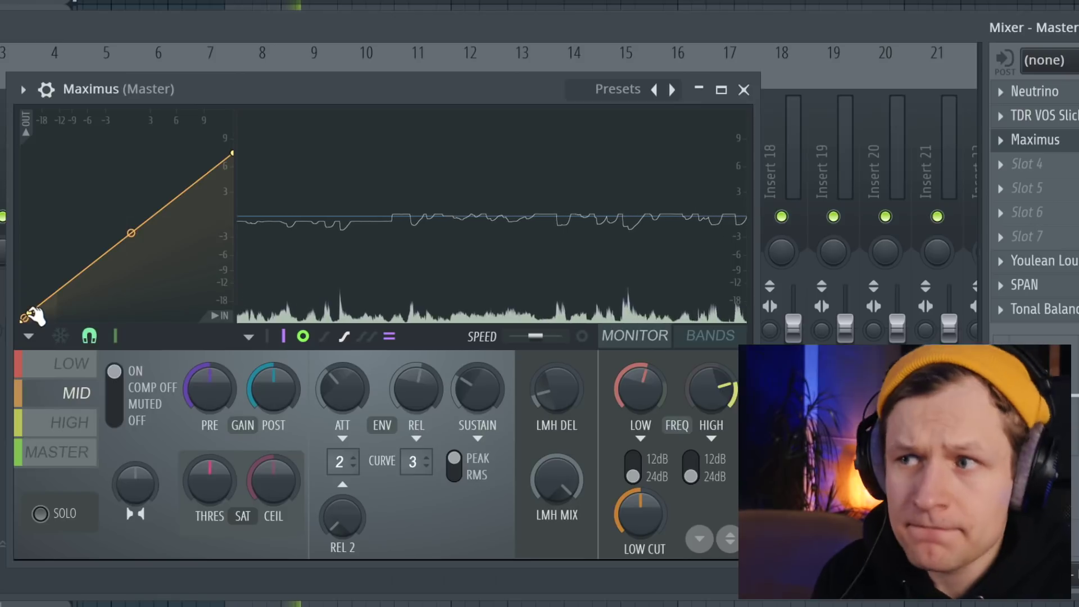
Slightly lower the mid band's post gain and compare playback with Maximus disabled and enabled
key("space")
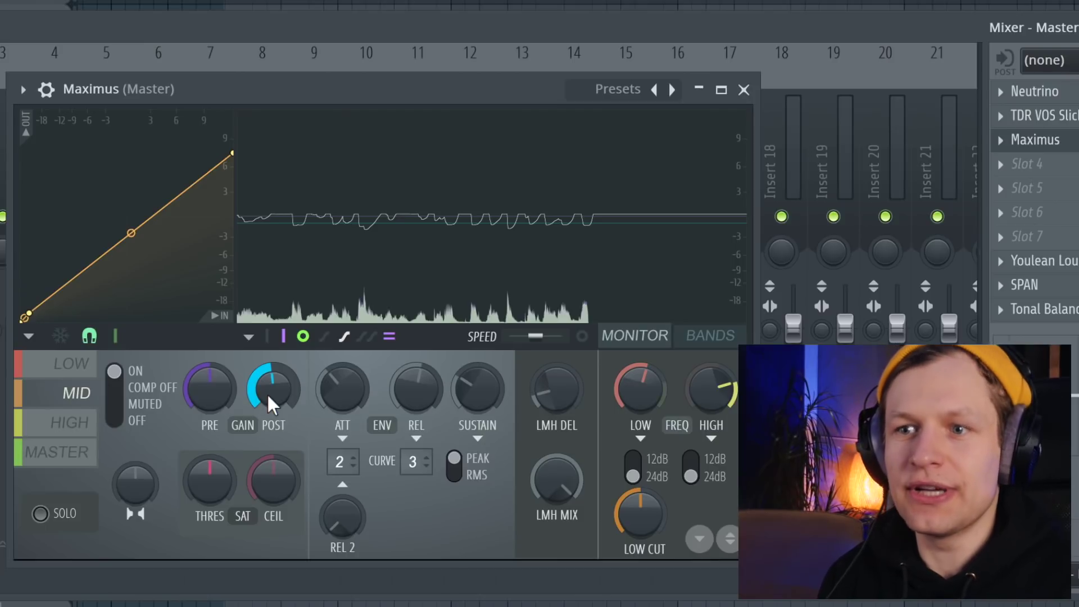
key("space")
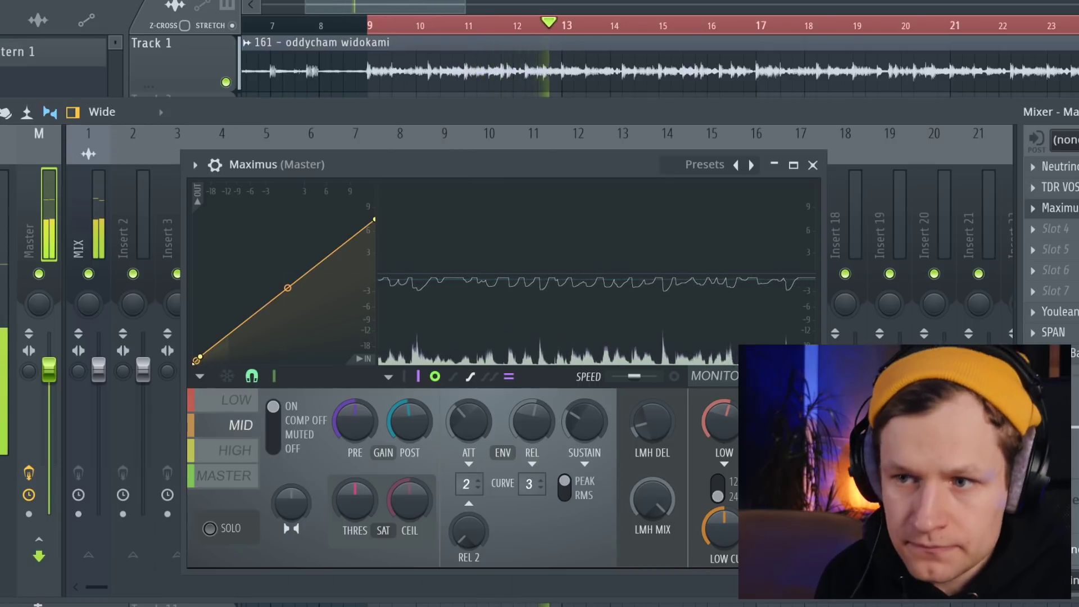
left_click(1077, 208)
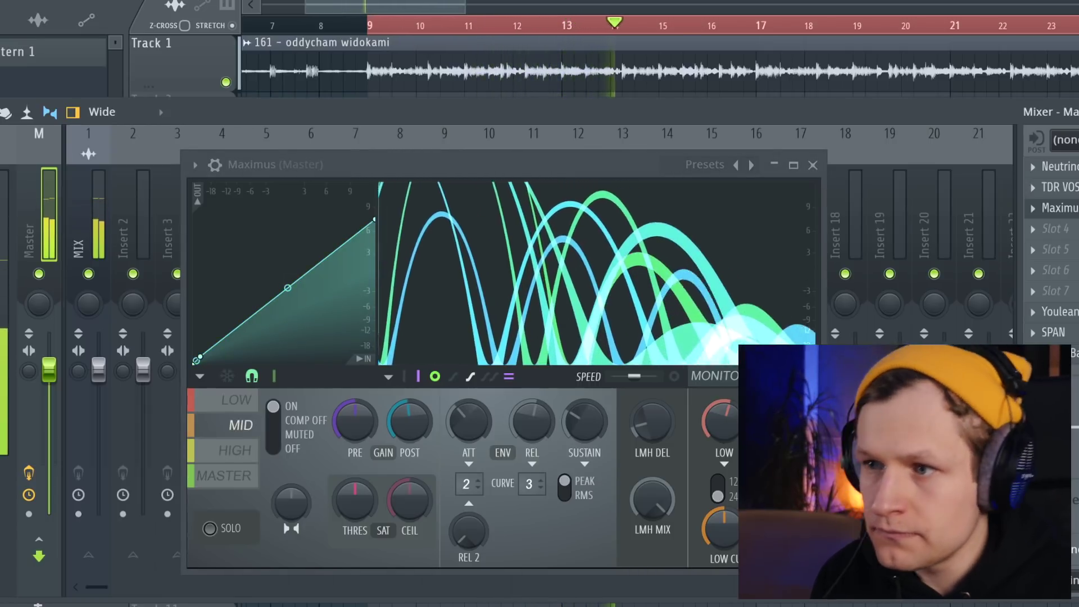
left_click(1076, 208)
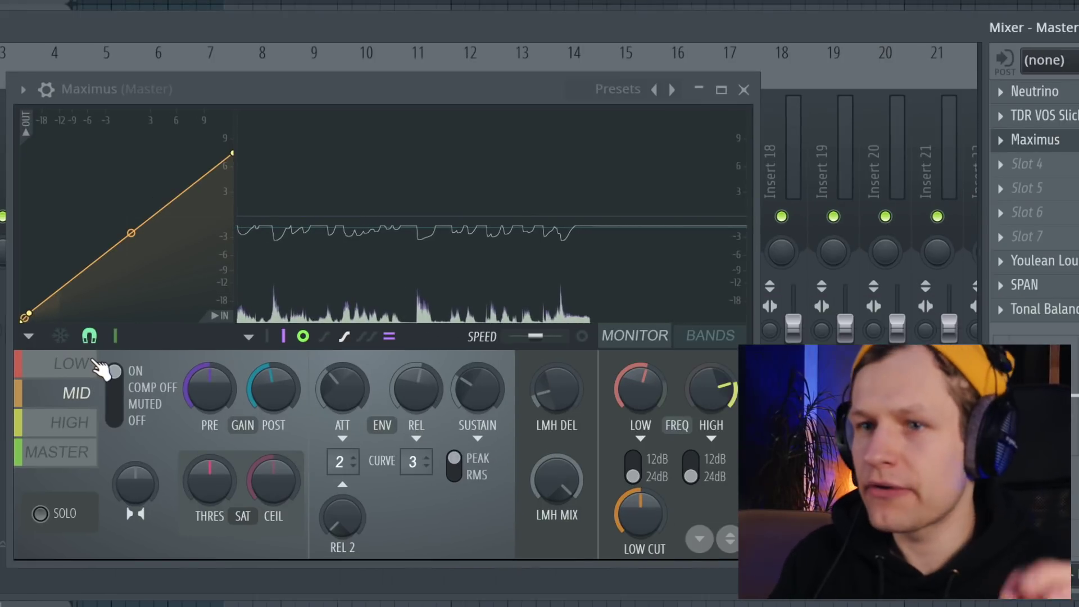
Examine the low band's stereo separation control and the crossover ranges in the first Maximus
left_click(98, 366)
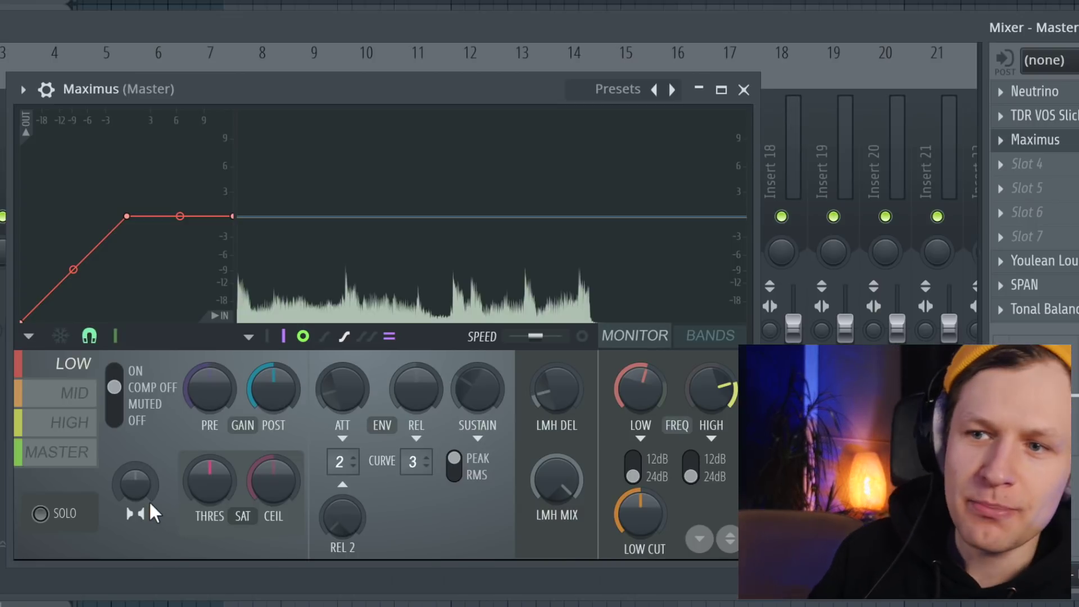
left_click_drag(142, 482, 142, 466)
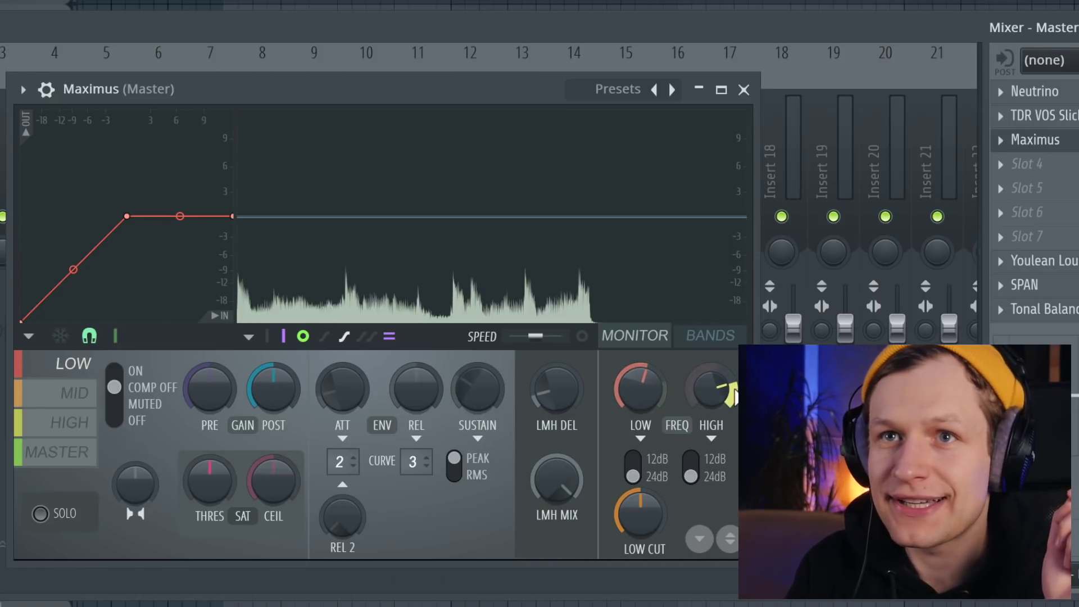
left_click(710, 335)
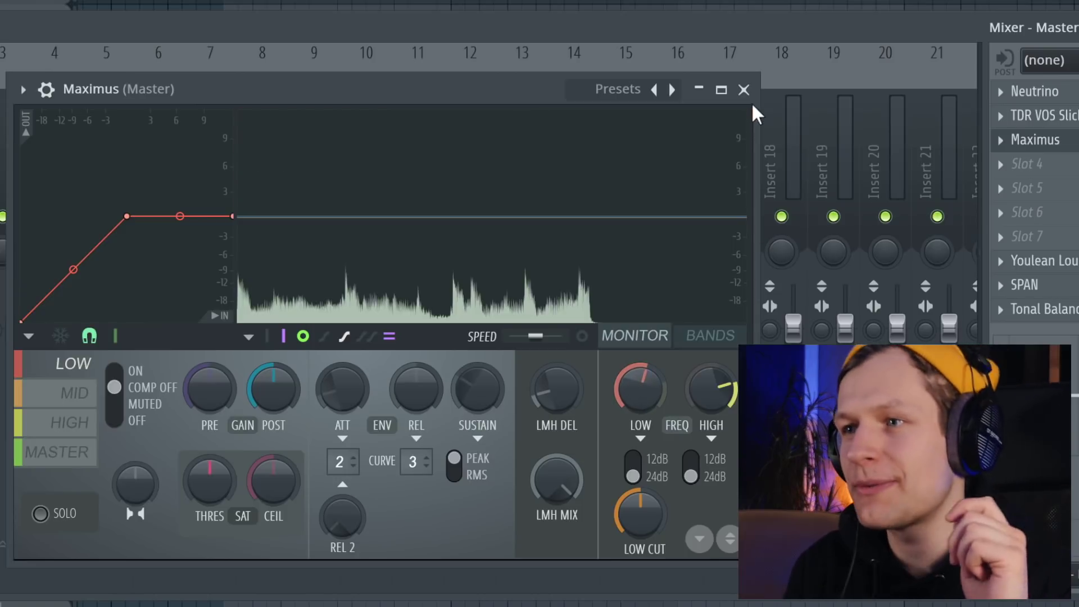
Close the first Maximus and load a second Maximus in the master track's fourth effect slot
left_click(745, 90)
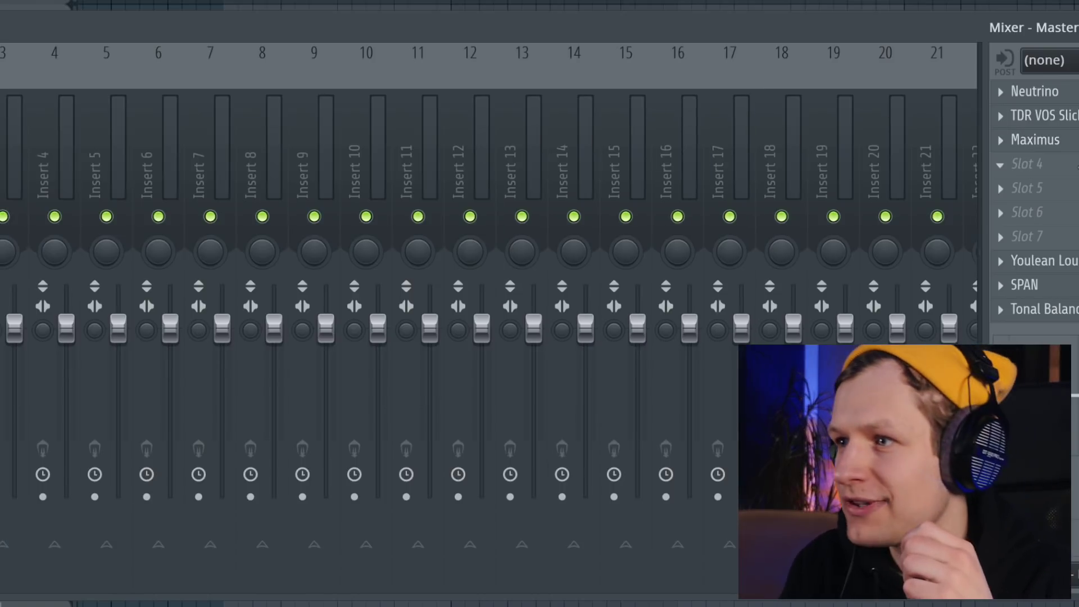
left_click(1012, 166)
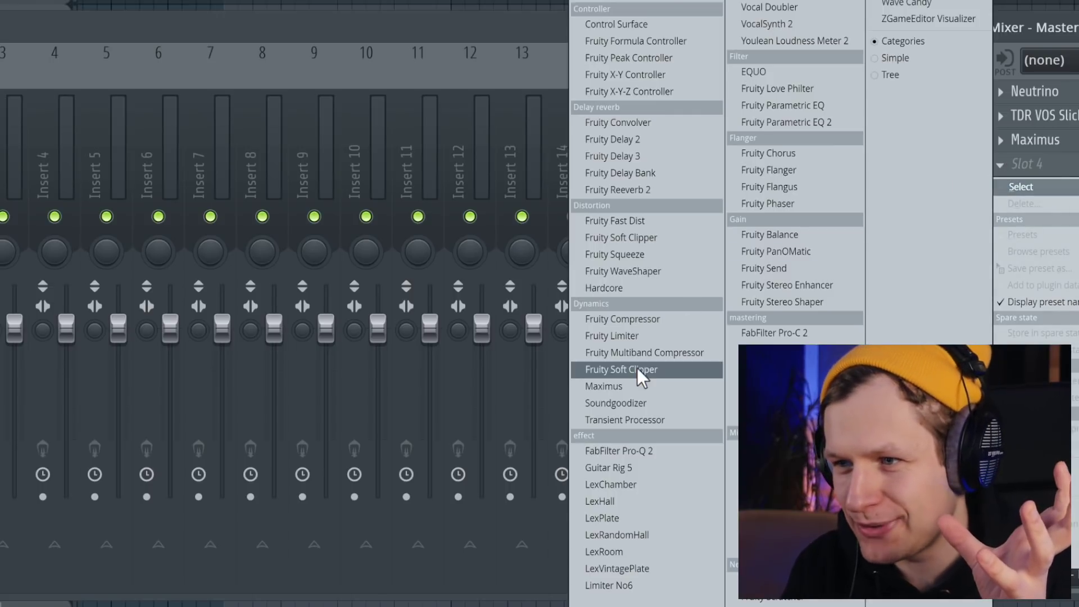
left_click(617, 383)
Narrow the second Maximus's low band toward mono and lower its low crossover to about 100 Hz
left_click(164, 158)
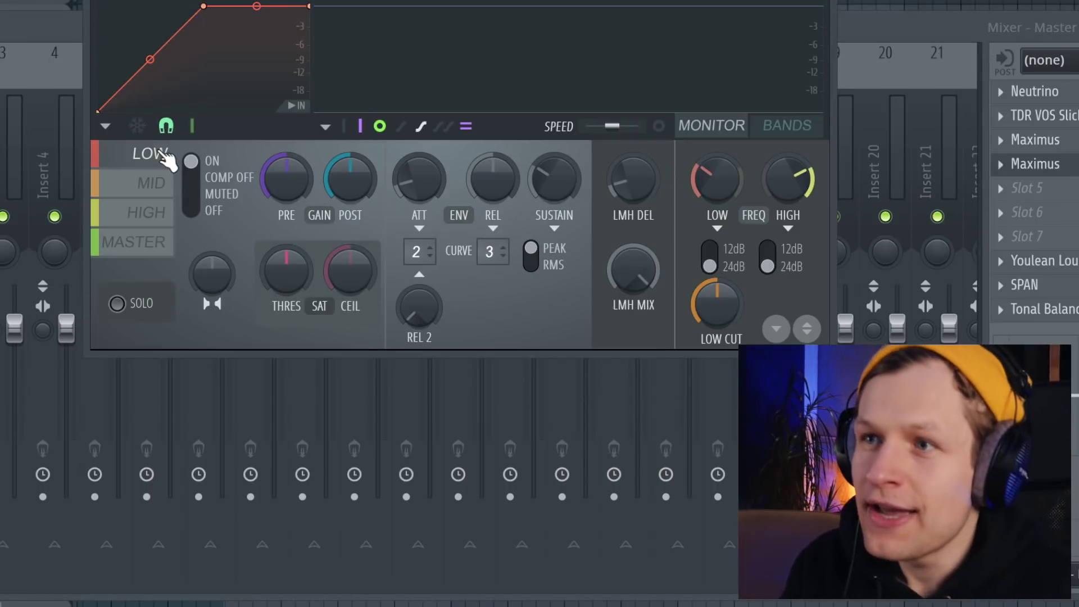
left_click_drag(217, 275, 217, 250)
left_click_drag(133, 430, 133, 456)
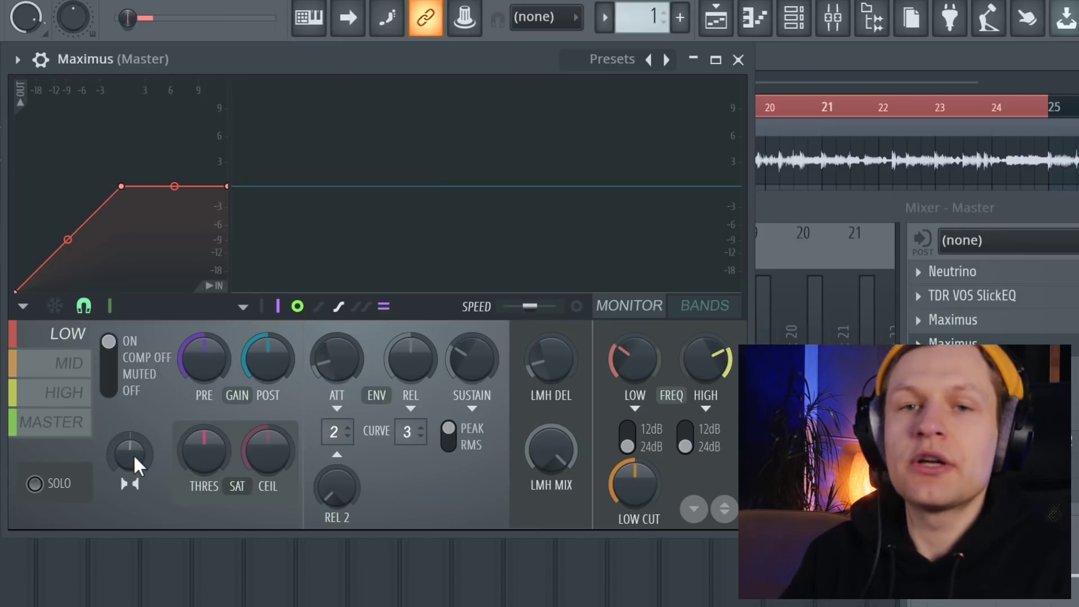
scroll(133, 454, "up", 5)
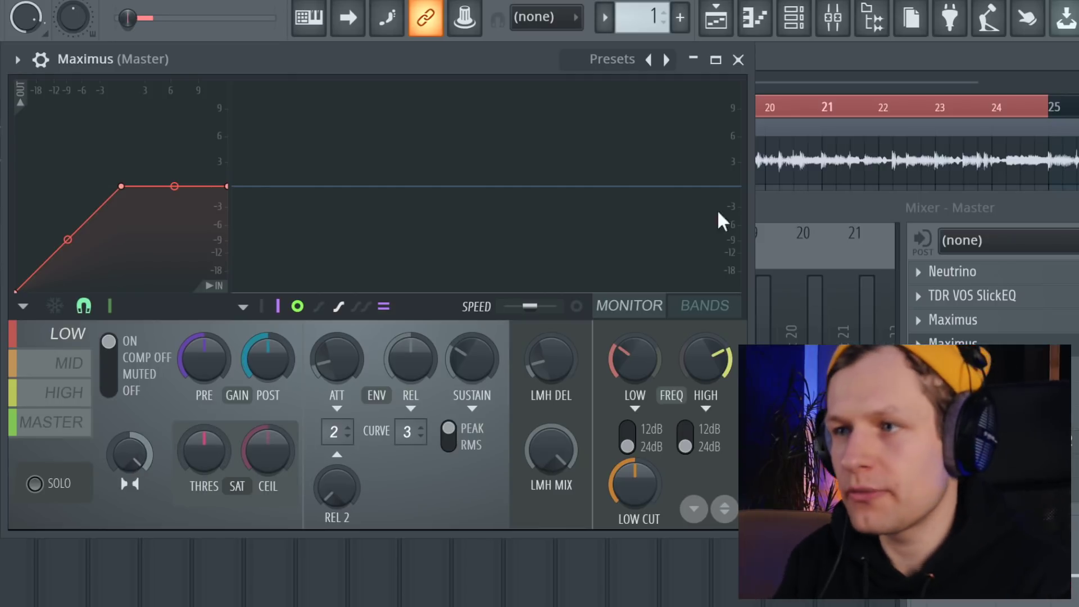
mouse_move(636, 357)
left_mouse_down()
mouse_move(636, 376)
mouse_move(633, 350)
left_mouse_up()
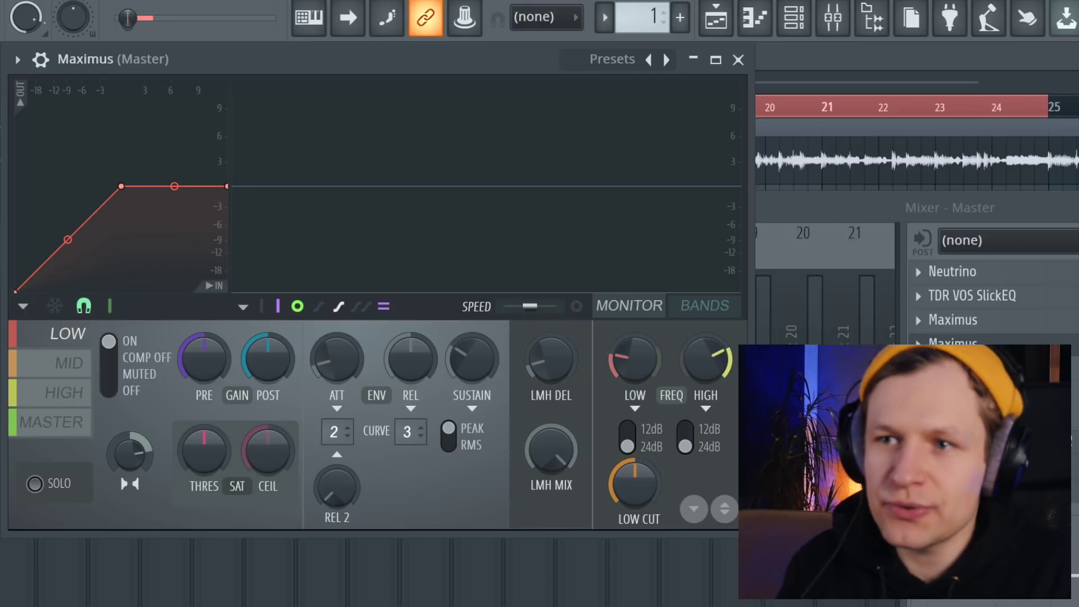
left_click(651, 363)
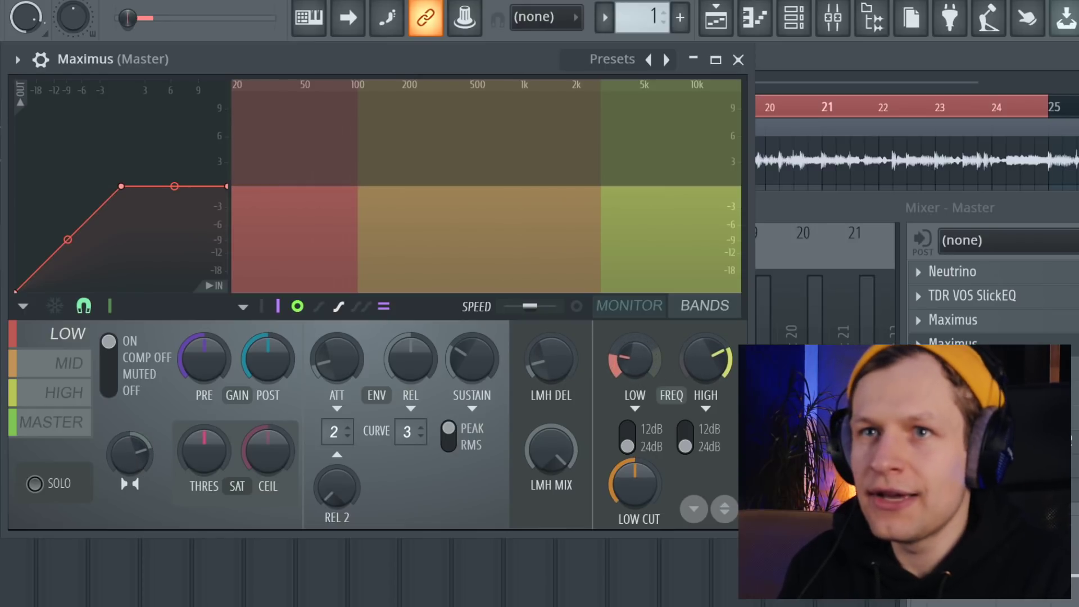
Slightly widen the high band's stereo separation in the second Maximus and raise the high crossover frequency
left_click(66, 364)
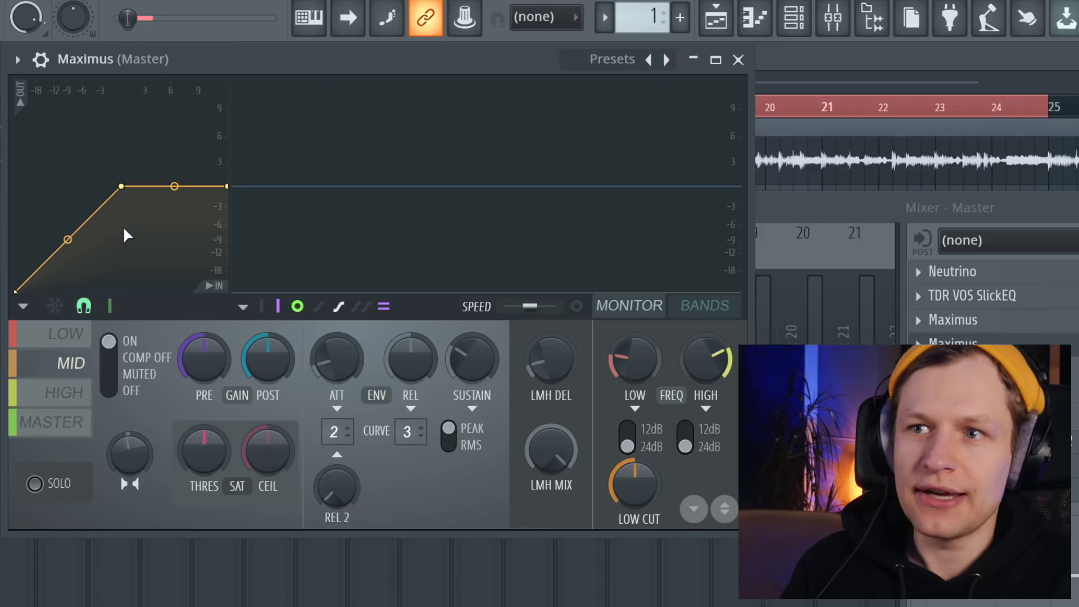
left_click(69, 393)
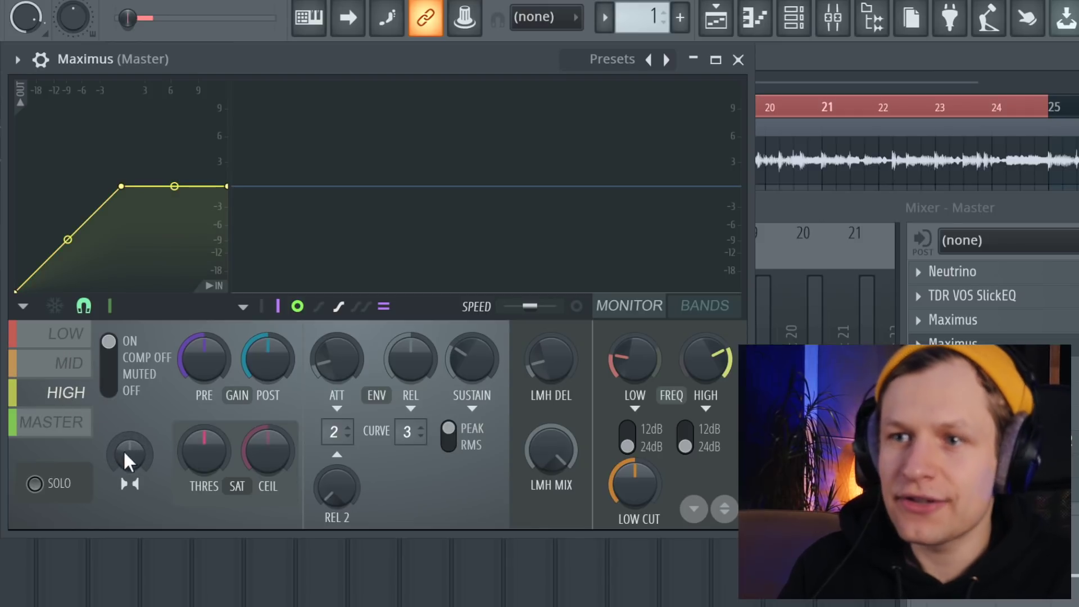
left_click_drag(134, 453, 134, 465)
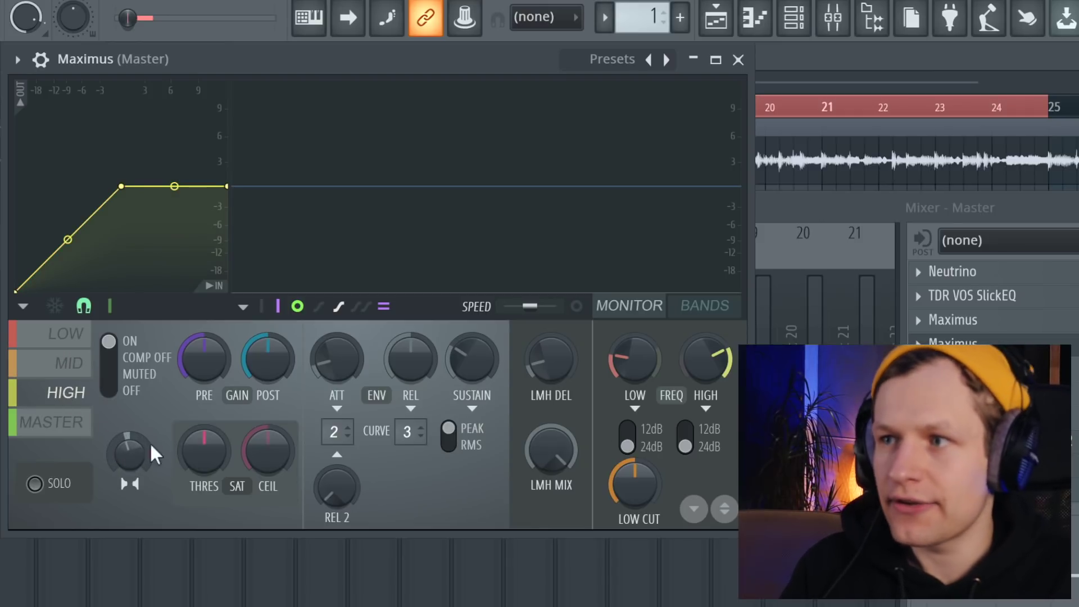
left_click_drag(721, 371, 721, 360)
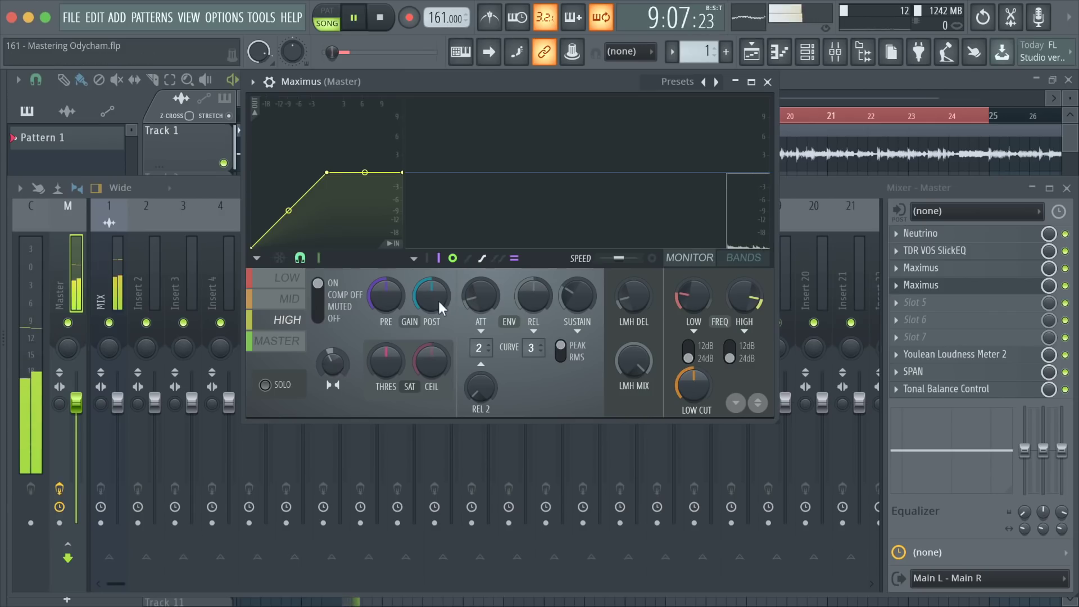
Close the second Maximus and toggle the master track's effects to compare the processed and unprocessed sound
left_click(767, 82)
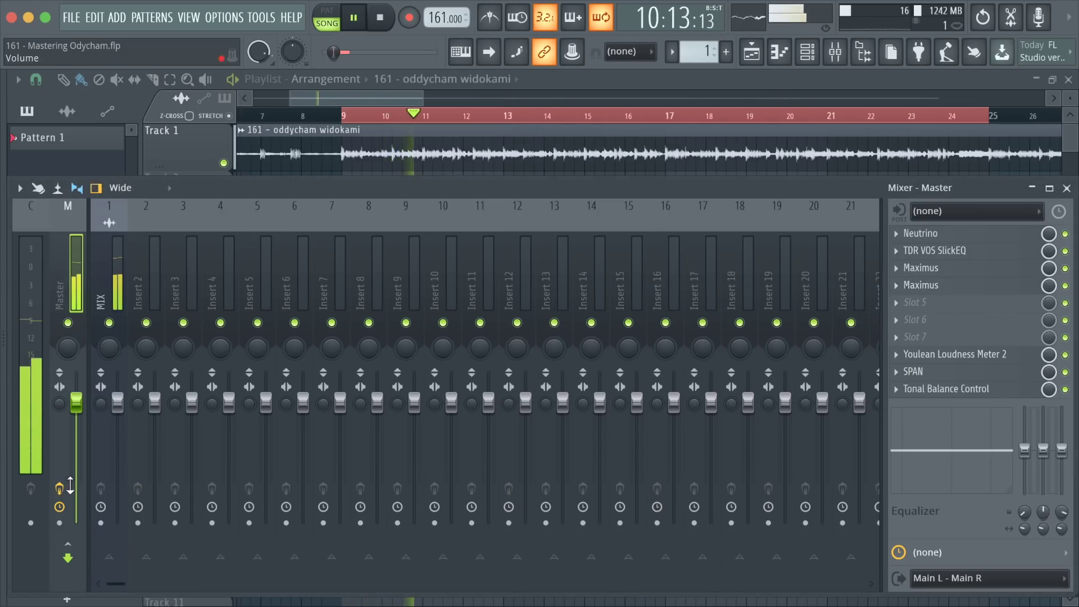
left_click(59, 489)
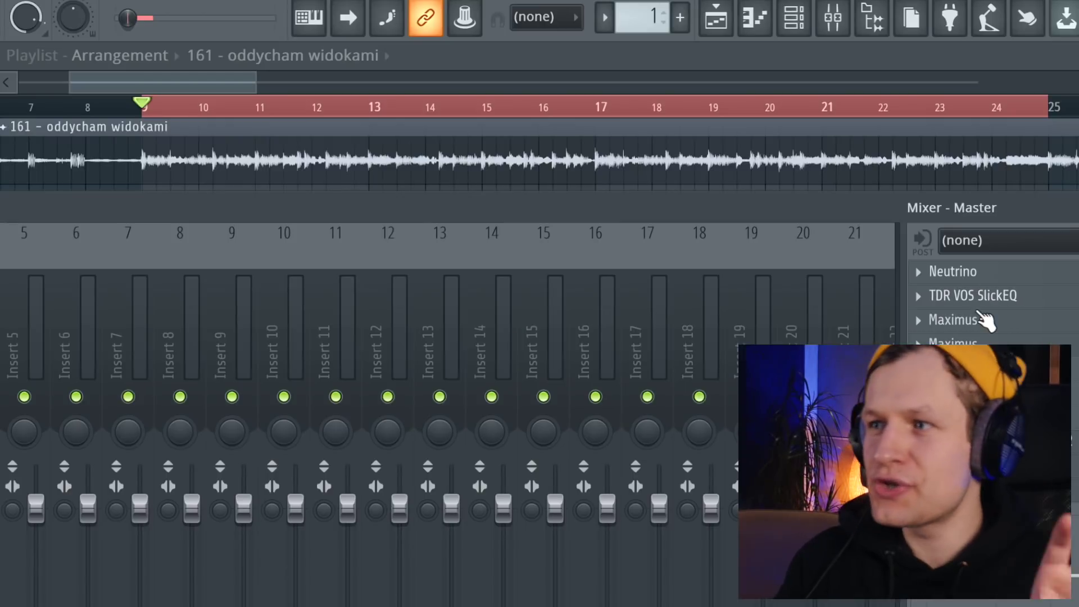
Open TDR VOS SlickEQ on the master and set its low gain to -1.5 dB and high gain to 0.6 dB
left_click(1002, 297)
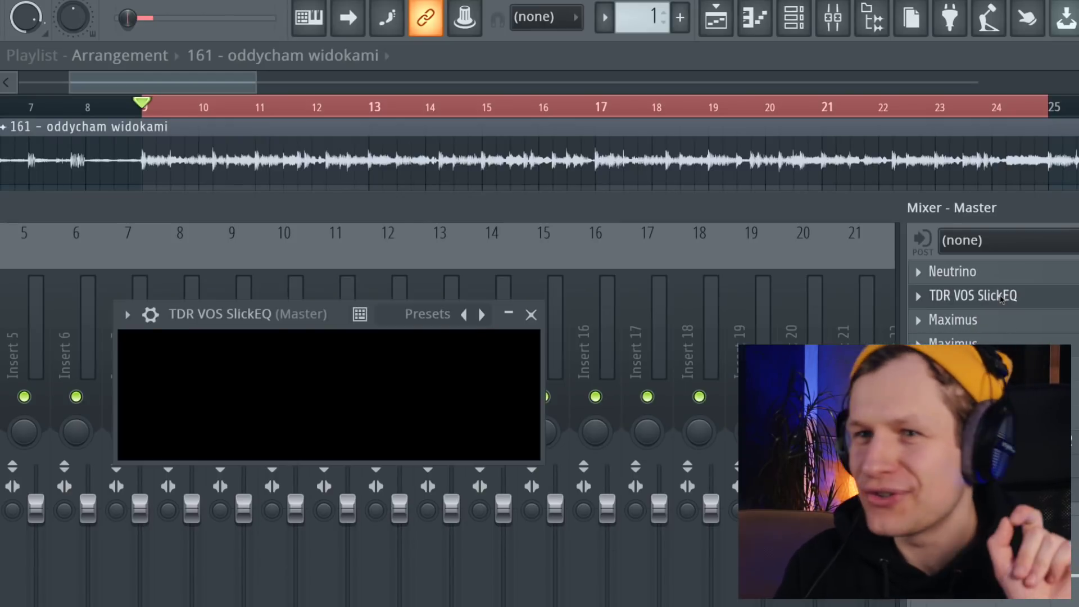
left_click_drag(251, 385, 251, 389)
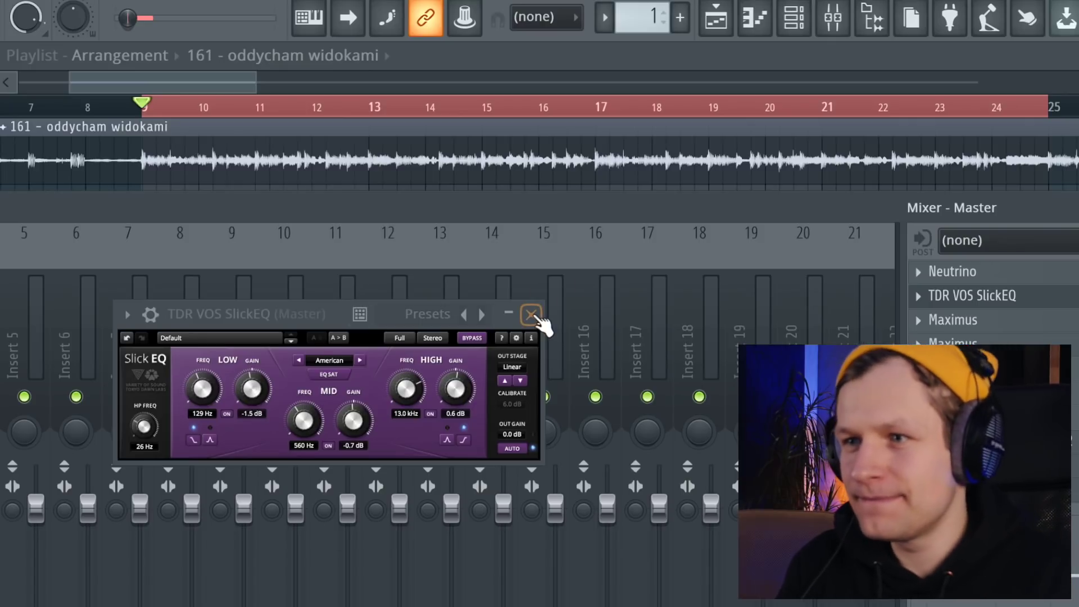
left_click_drag(470, 375, 470, 372)
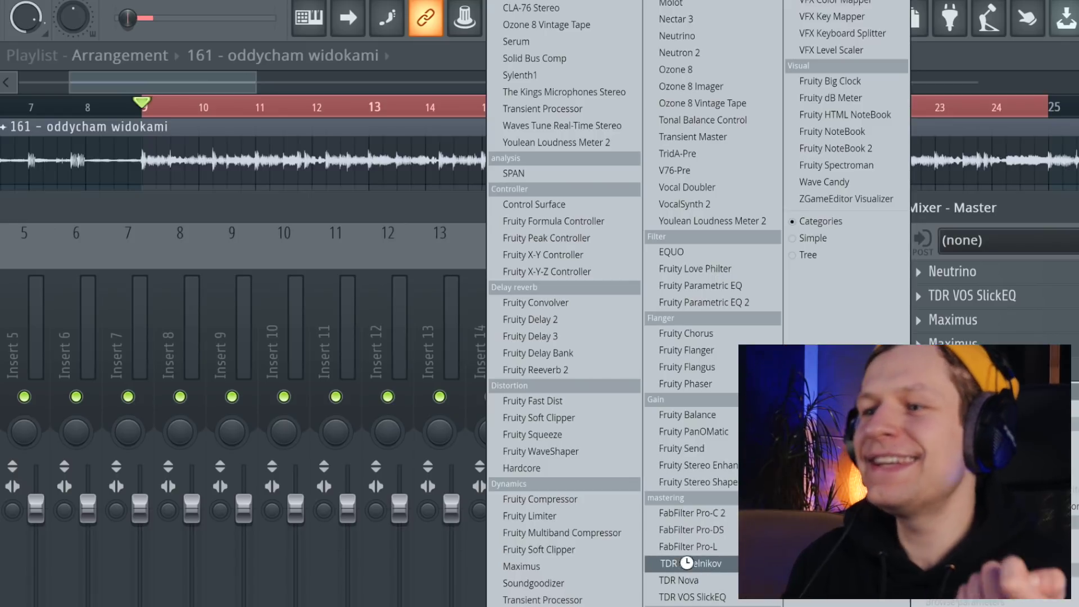
Load TDR Kotelnikov on the master track and set its low frequency relax to a 12dB/Oct slope at 126 Hz
left_click(688, 565)
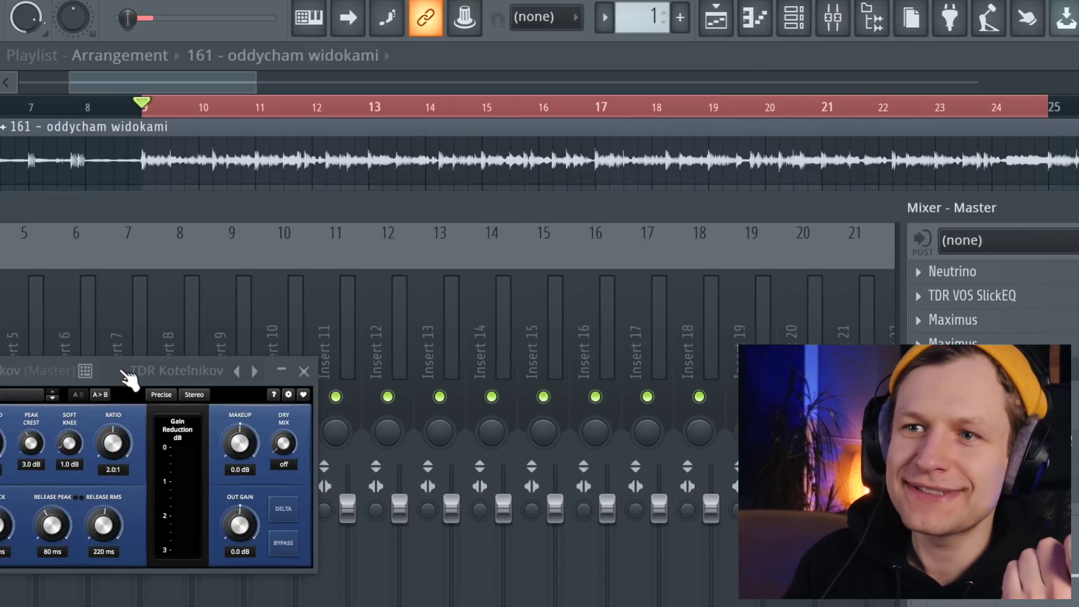
left_click_drag(134, 372, 237, 226)
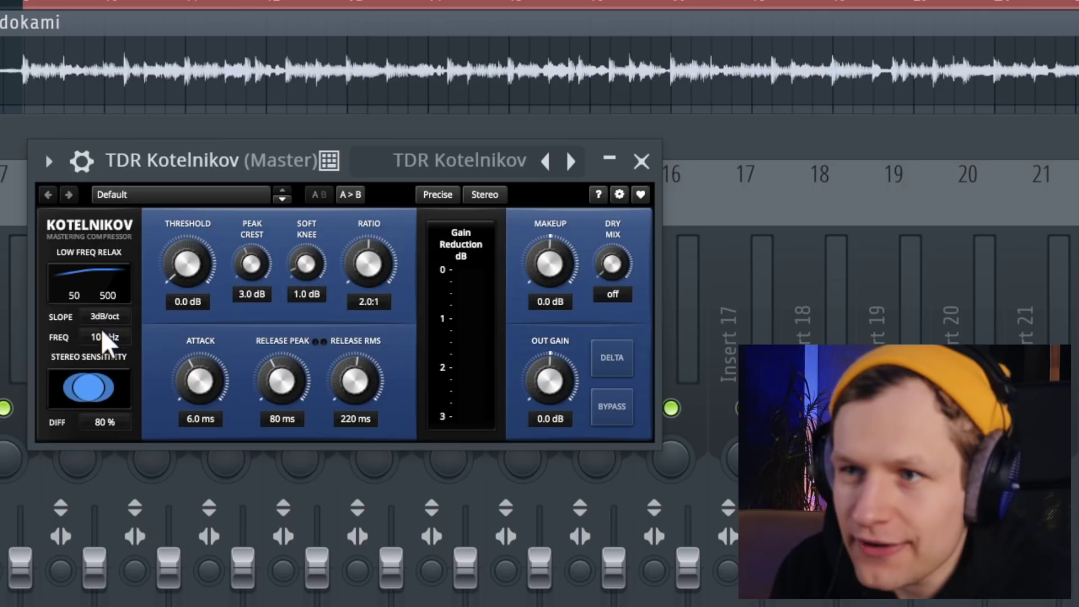
left_click_drag(102, 331, 102, 328)
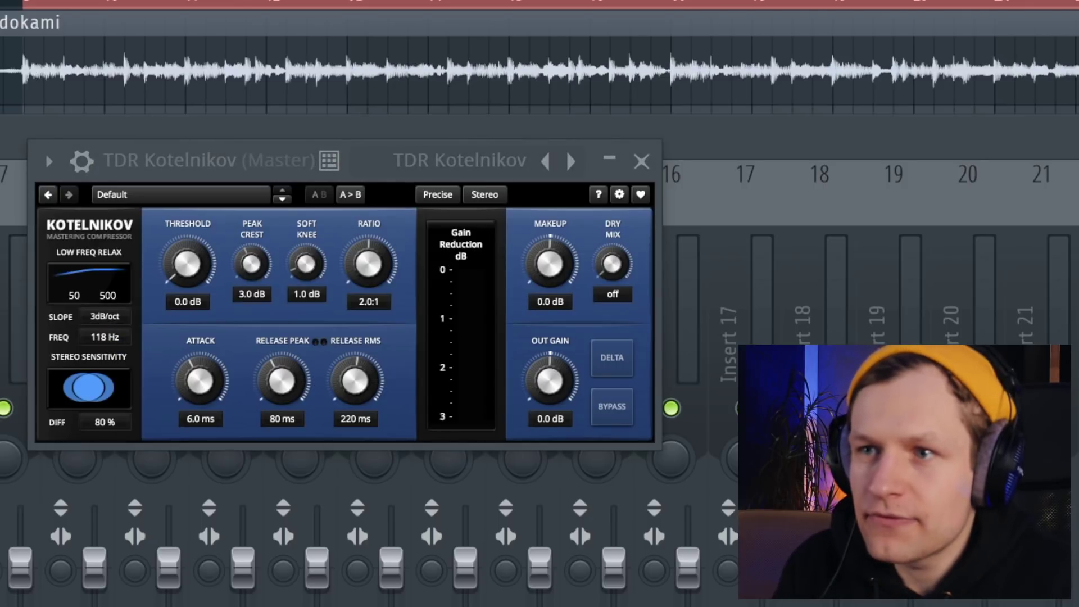
left_click(105, 317)
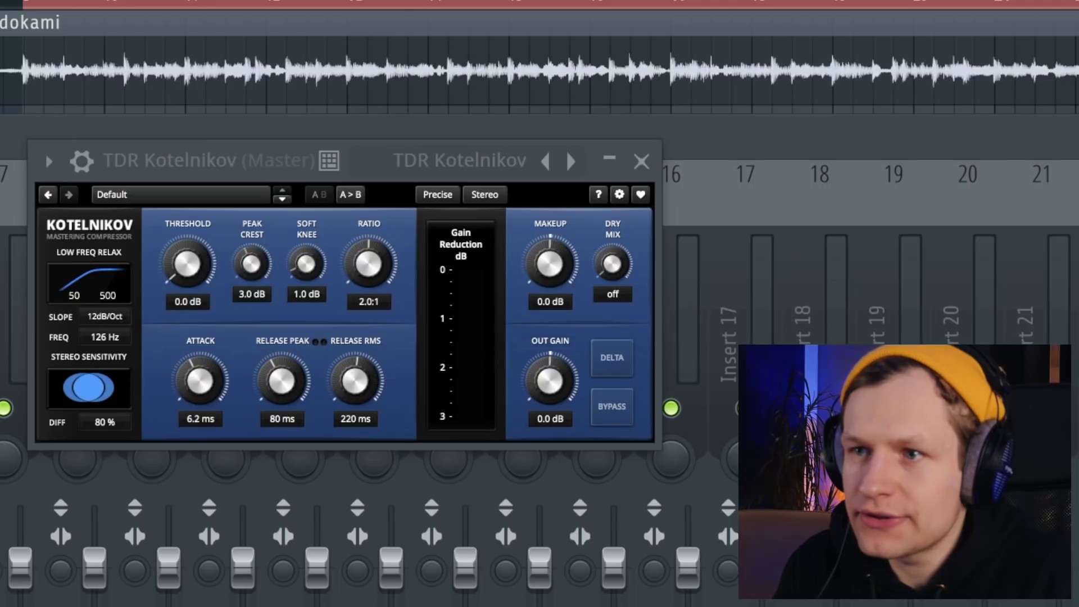
Set Kotelnikov's attack to 13 ms, soft knee to 8.0 dB and threshold to -22.3 dB
left_click_drag(201, 363, 200, 360)
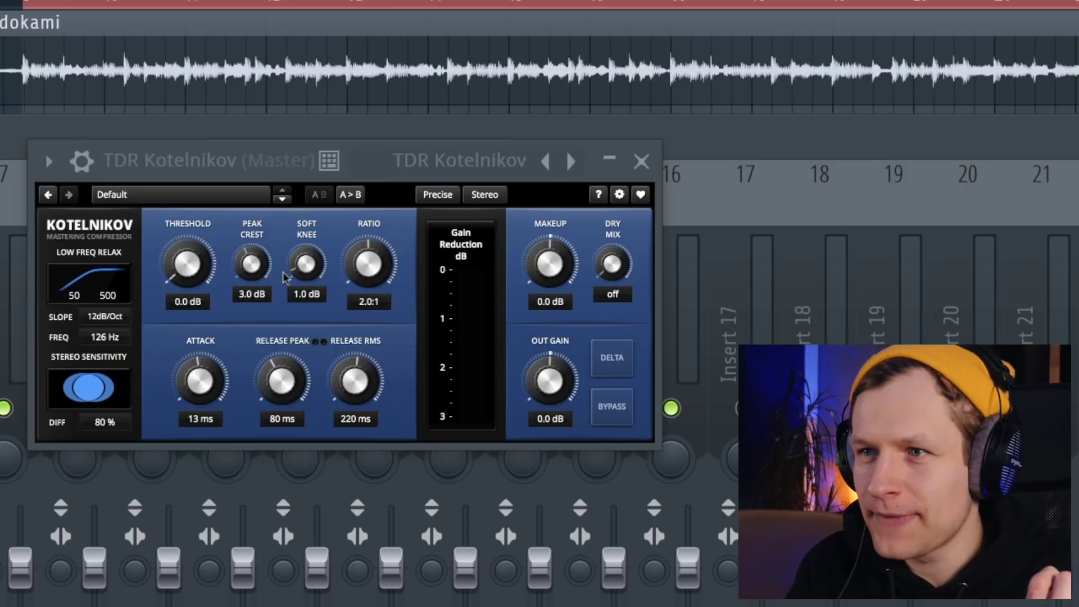
left_click_drag(307, 274, 314, 182)
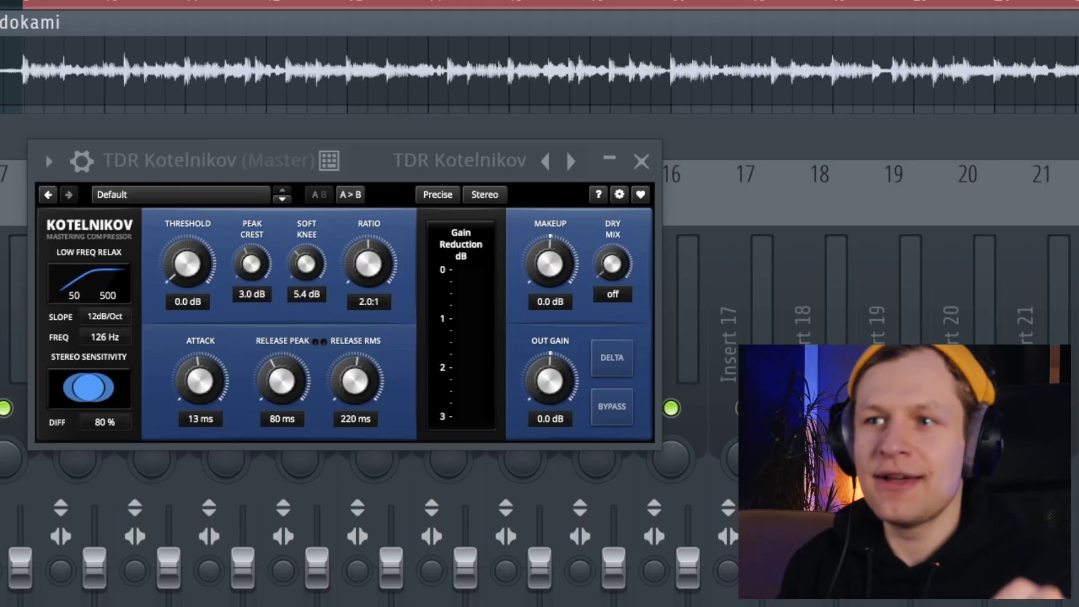
left_click_drag(306, 263, 308, 244)
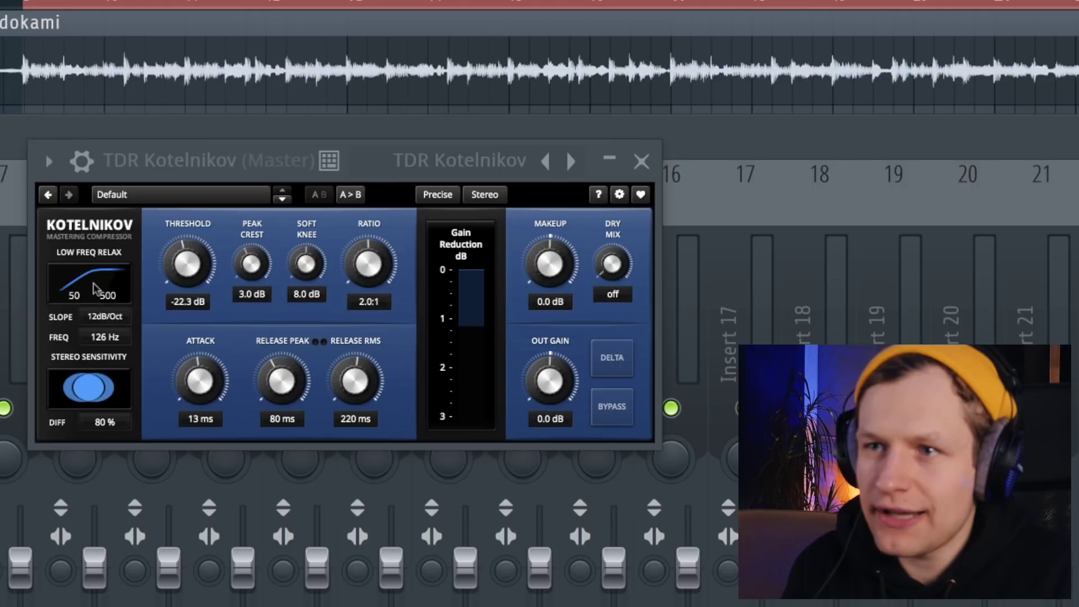
Audition Kotelnikov with a flat low frequency relax slope, and restore the slope to 12dB/Oct
left_click(105, 317)
left_click(105, 335)
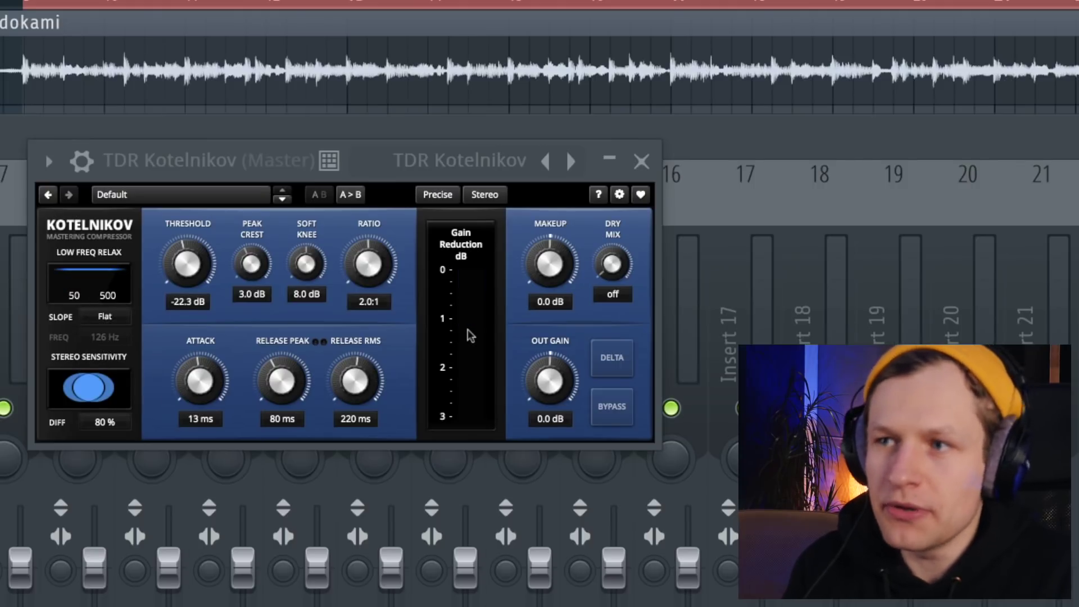
key("space")
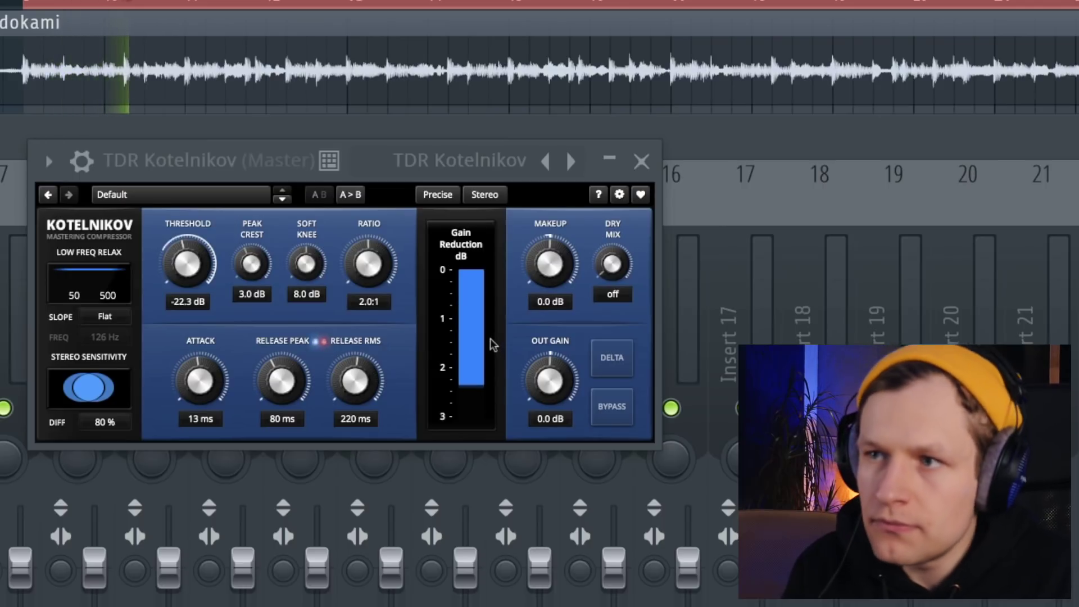
key("space")
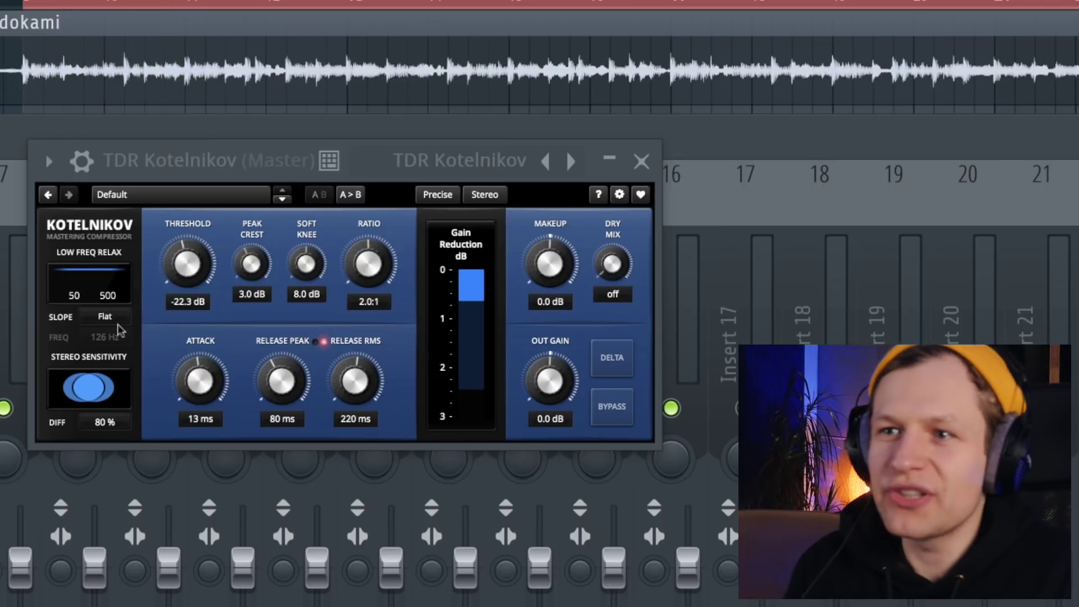
left_click(106, 318)
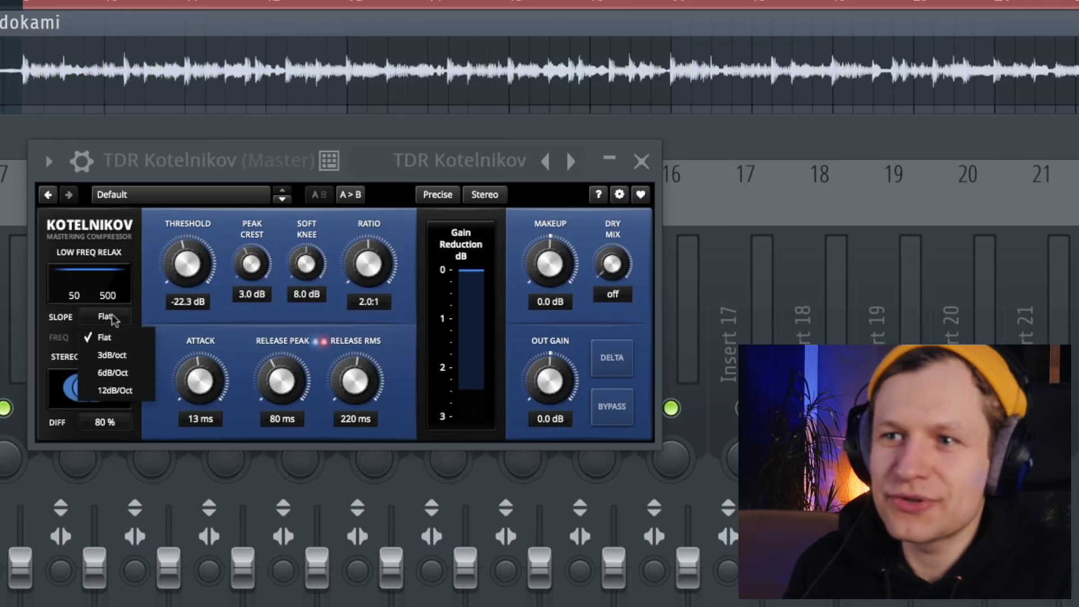
left_click(114, 391)
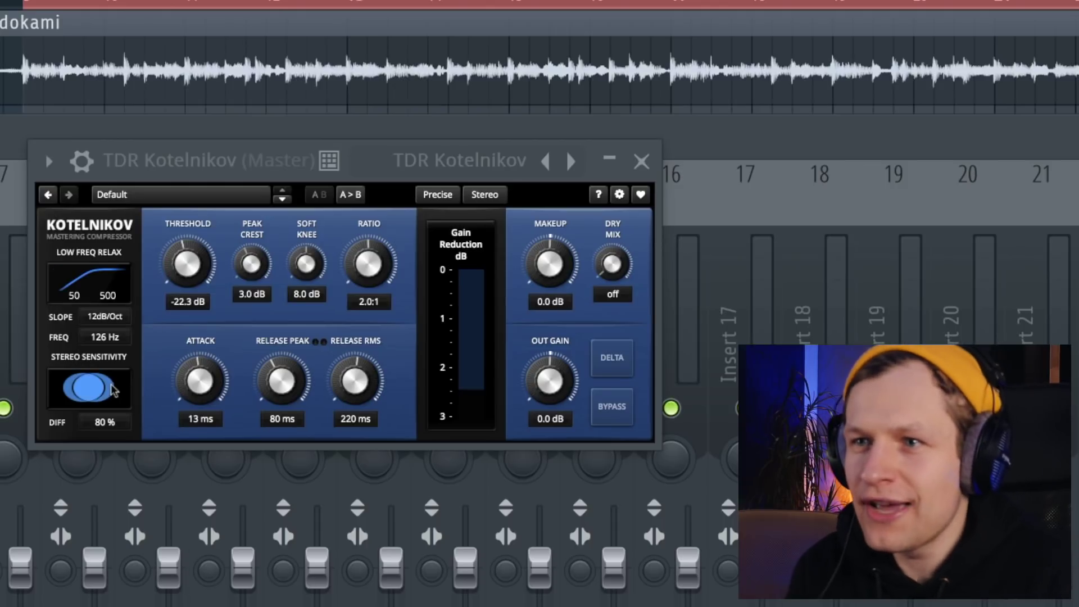
Raise Kotelnikov's low frequency relax frequency to 140 Hz while auditioning the song
left_click(123, 325)
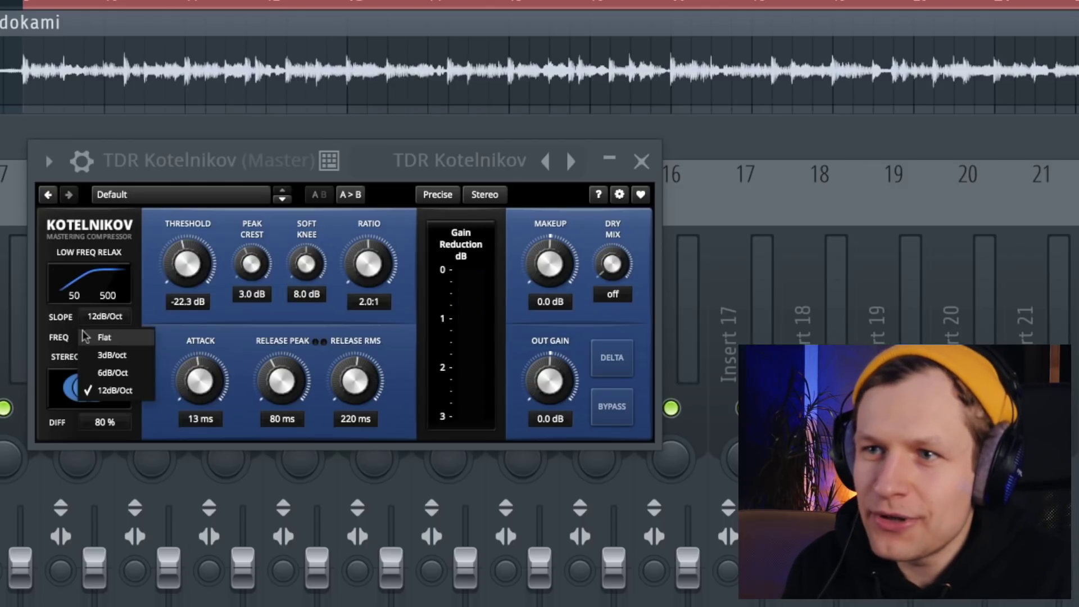
left_click(67, 327)
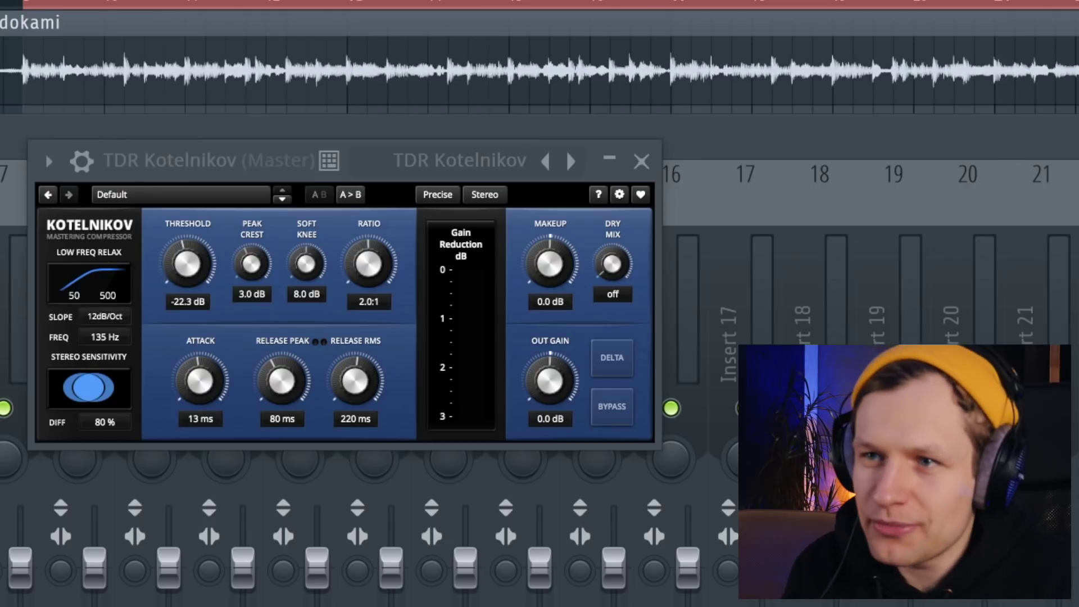
key("space")
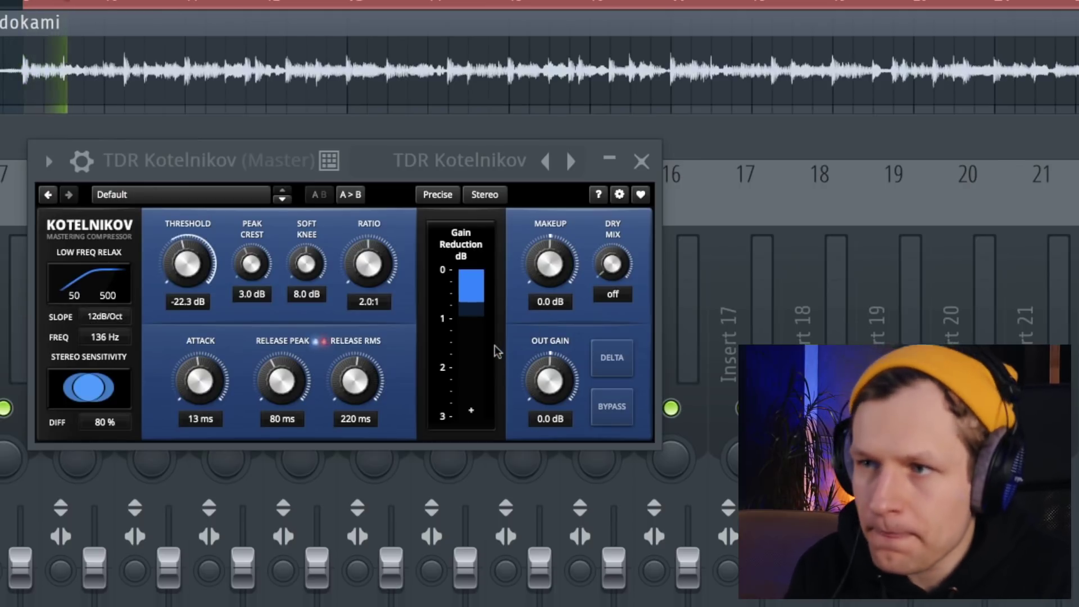
left_click_drag(106, 340, 106, 333)
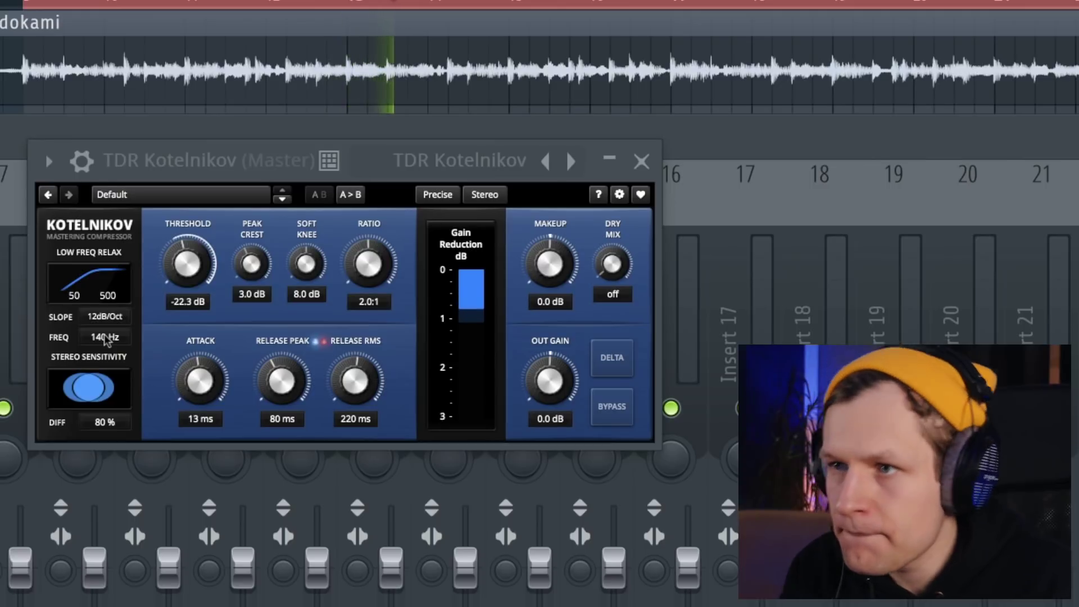
key("space")
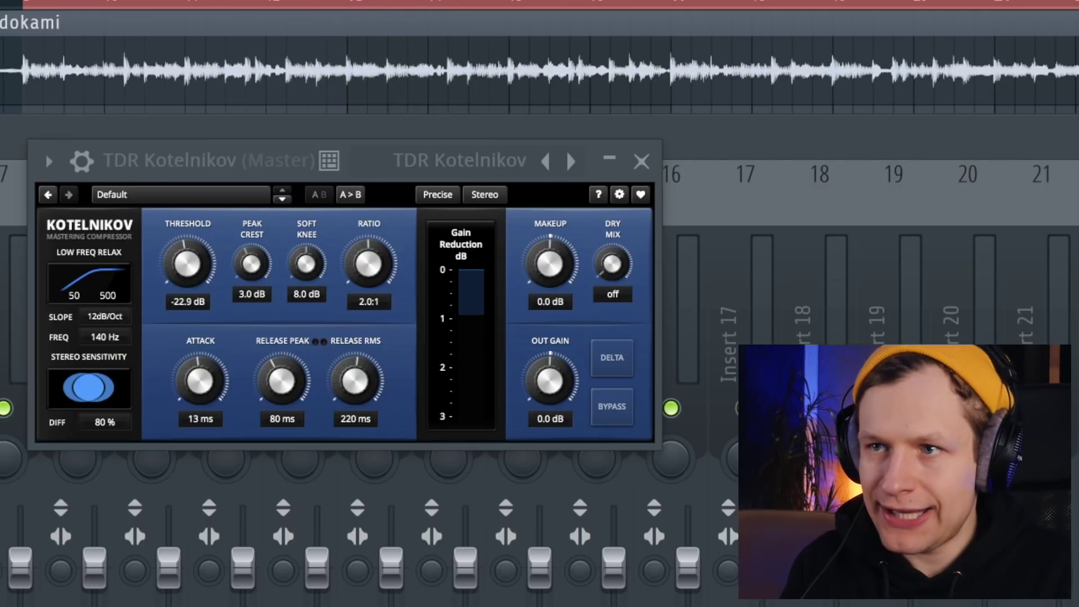
Lower Kotelnikov's threshold to -25.5 dB during playback and shorten the peak release to 54 ms
left_click_drag(188, 260, 188, 266)
key("space")
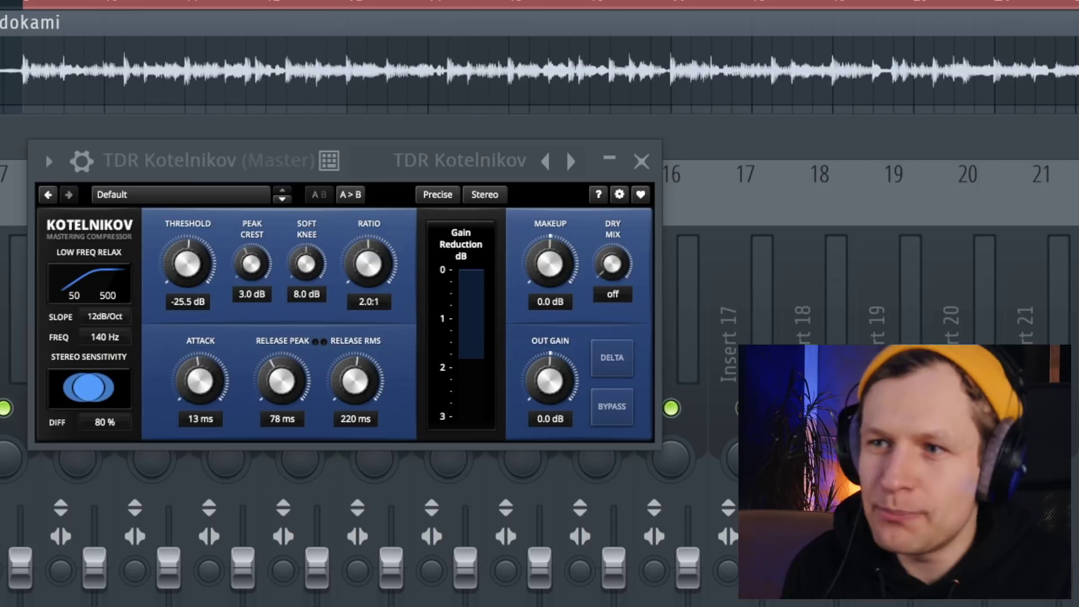
left_click_drag(282, 381, 282, 391)
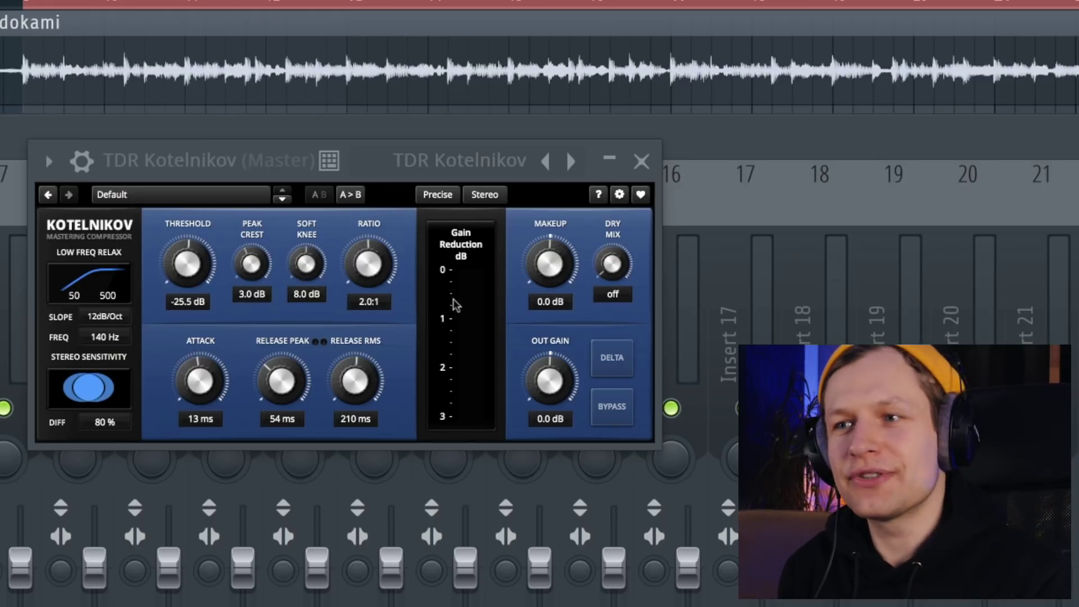
Compare Kotelnikov's RMS release times from 1.2 sec down to 20 ms while playing the song
key("space")
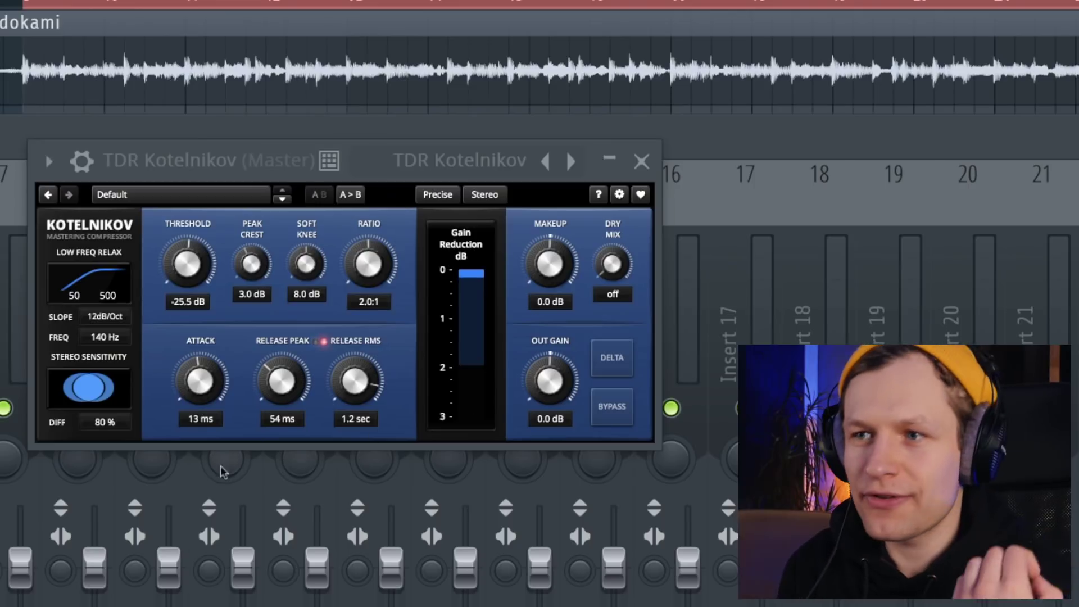
left_click_drag(346, 396, 357, 548)
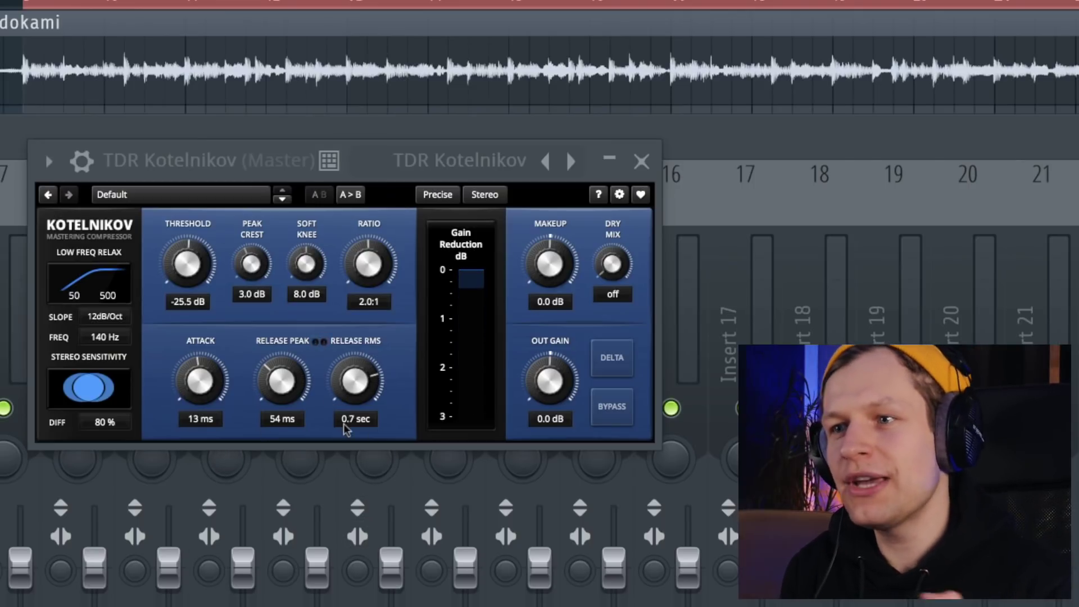
left_click(345, 429)
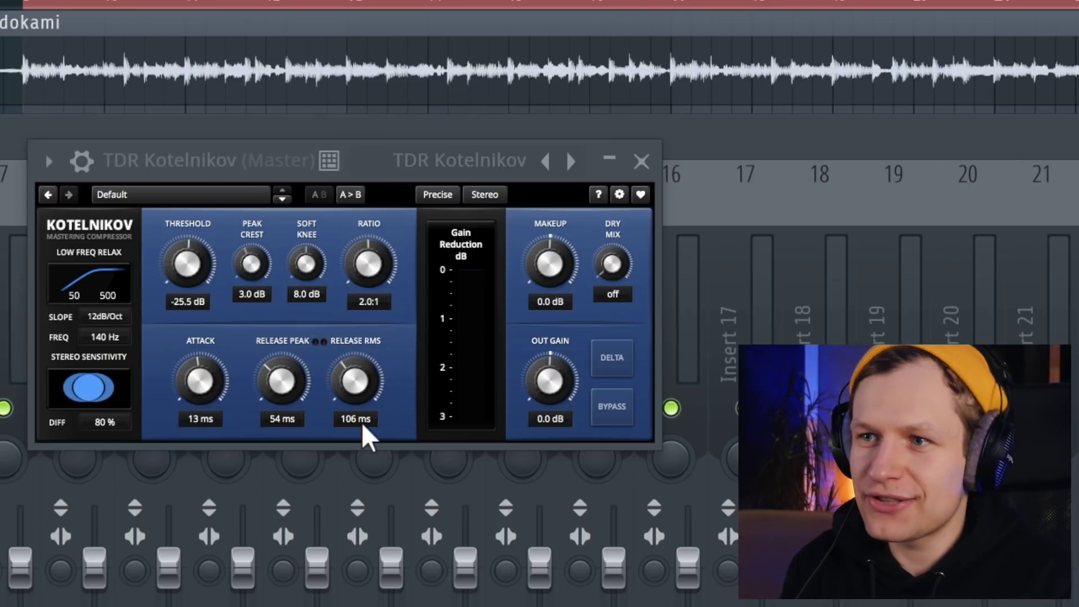
key("space")
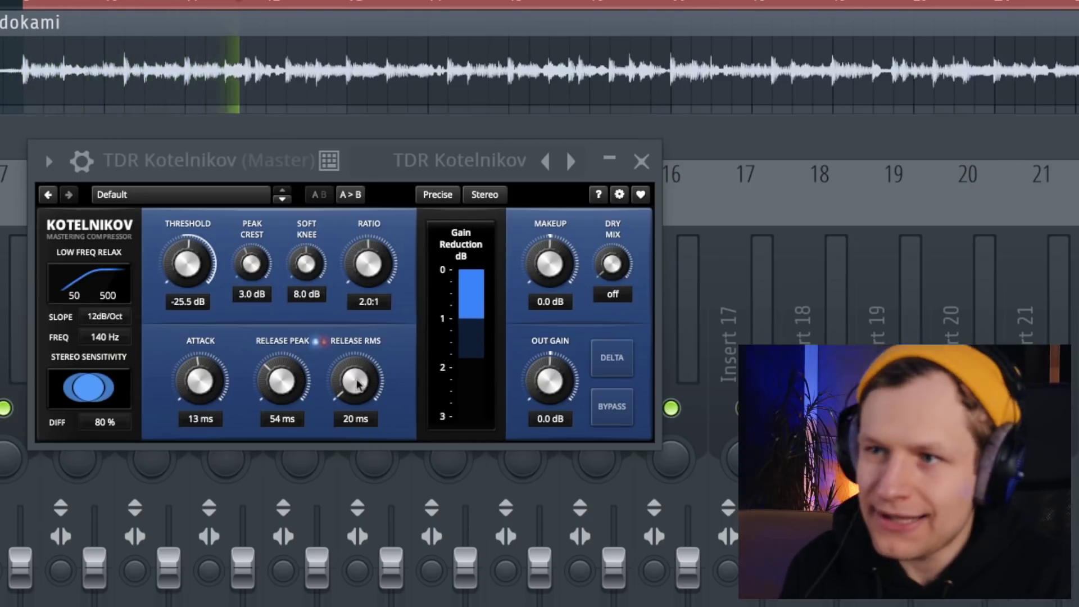
key("space")
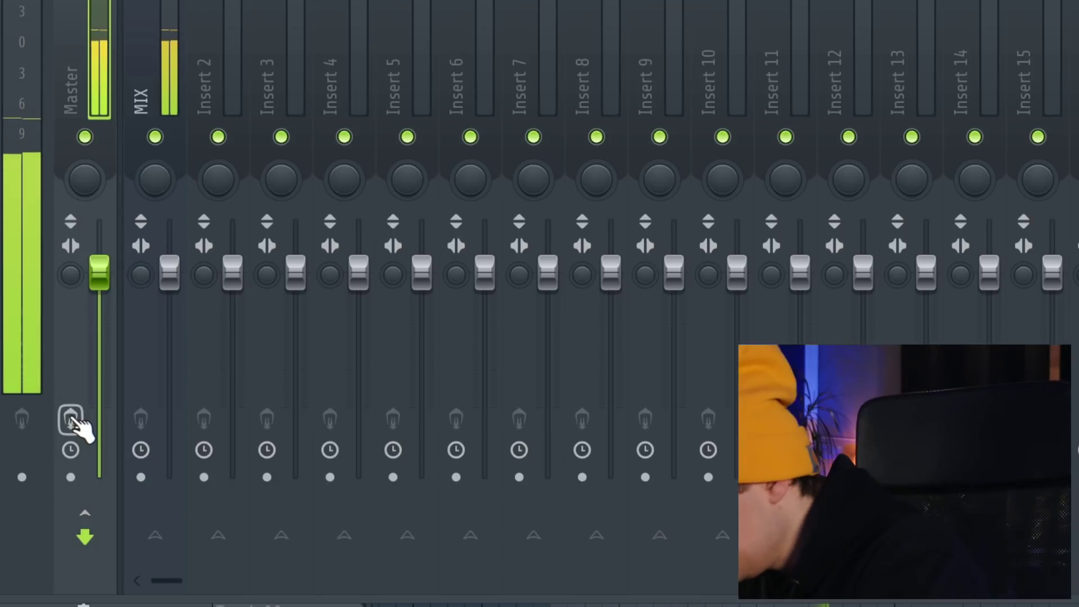
Re-enable the master effects and set SlickEQ's high gain to 1.1 dB and mid band to -0.8 dB at 542 Hz
left_click(71, 420)
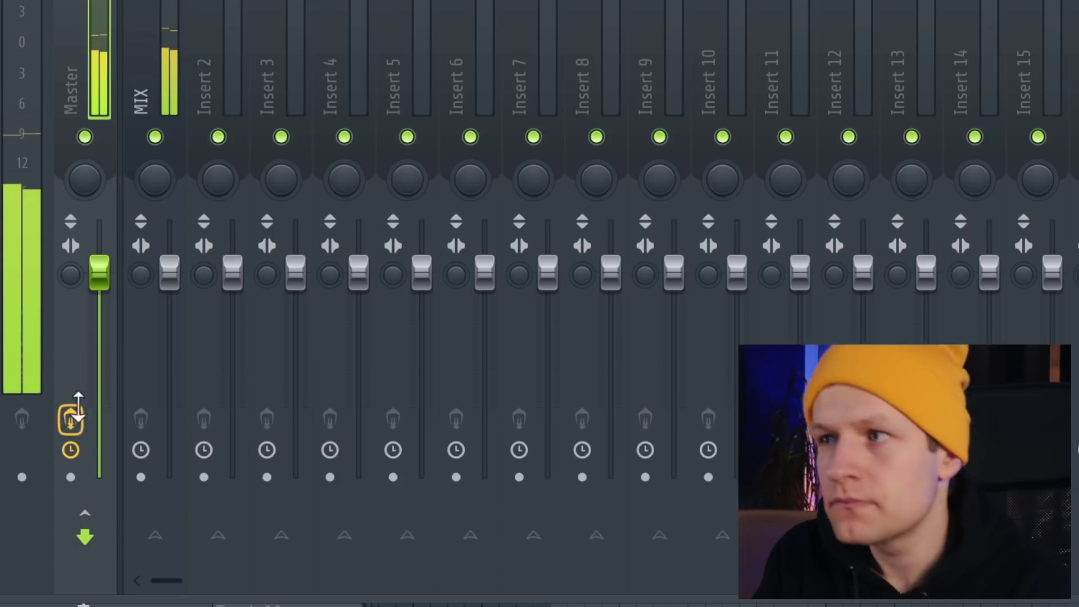
left_click(1077, 74)
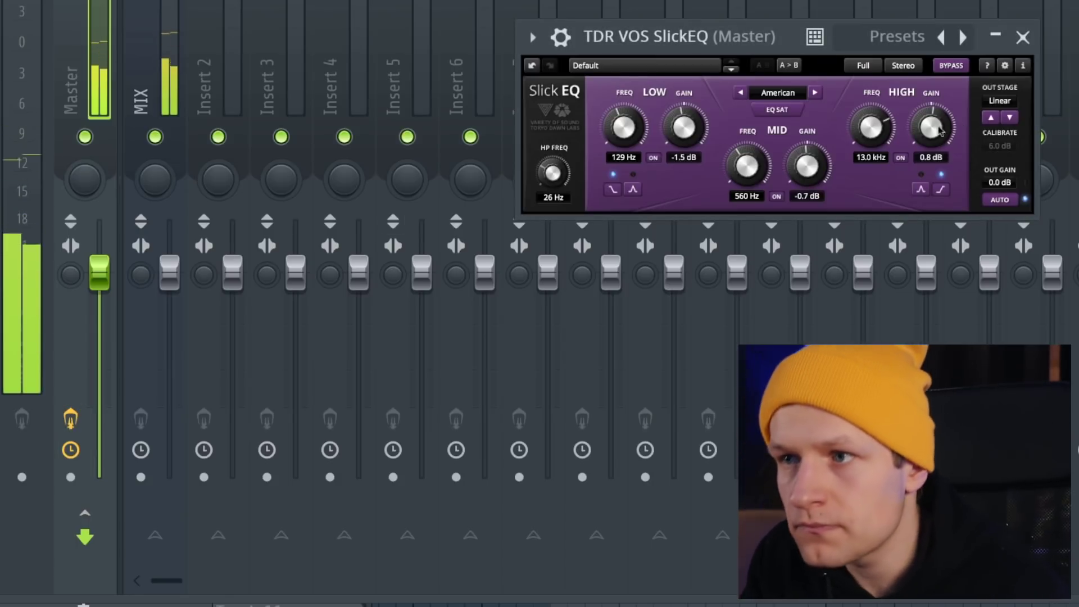
left_click_drag(941, 129, 941, 127)
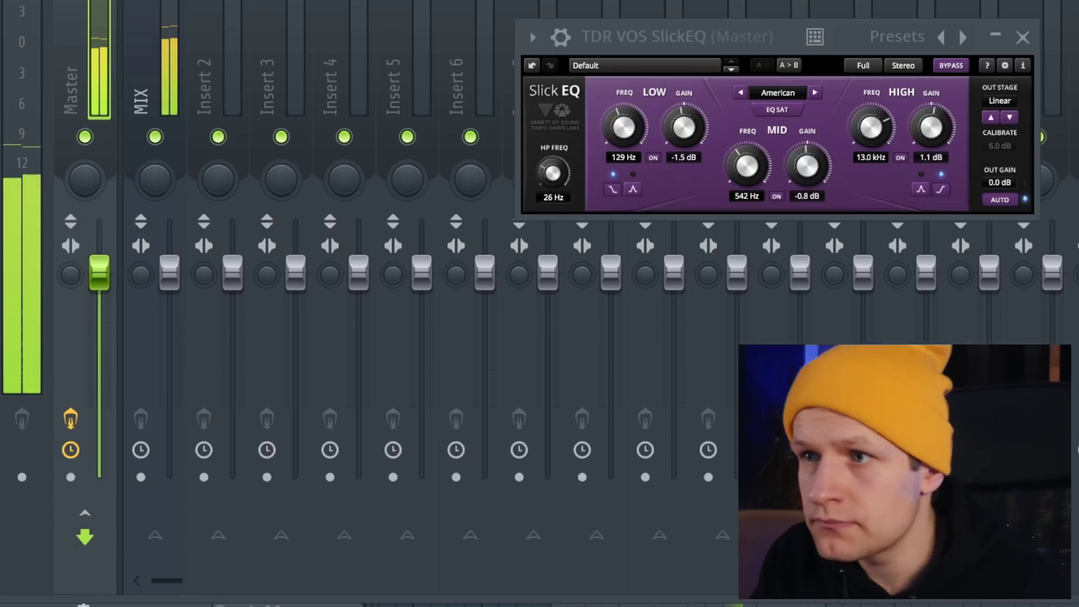
left_click(1033, 35)
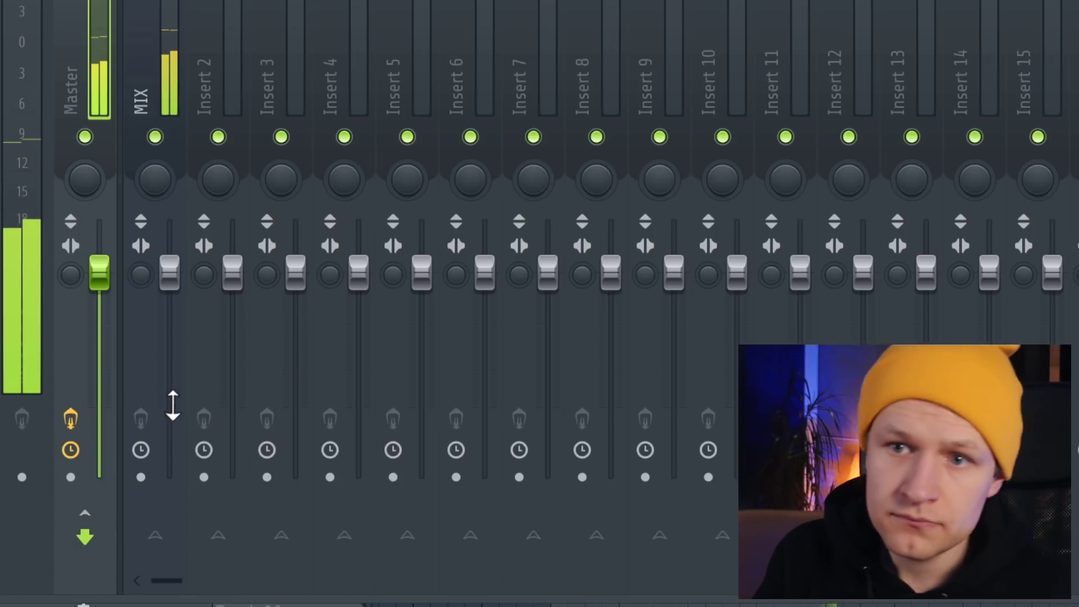
Bypass and re-enable the whole master effects chain during playback to compare before and after
left_click(72, 419)
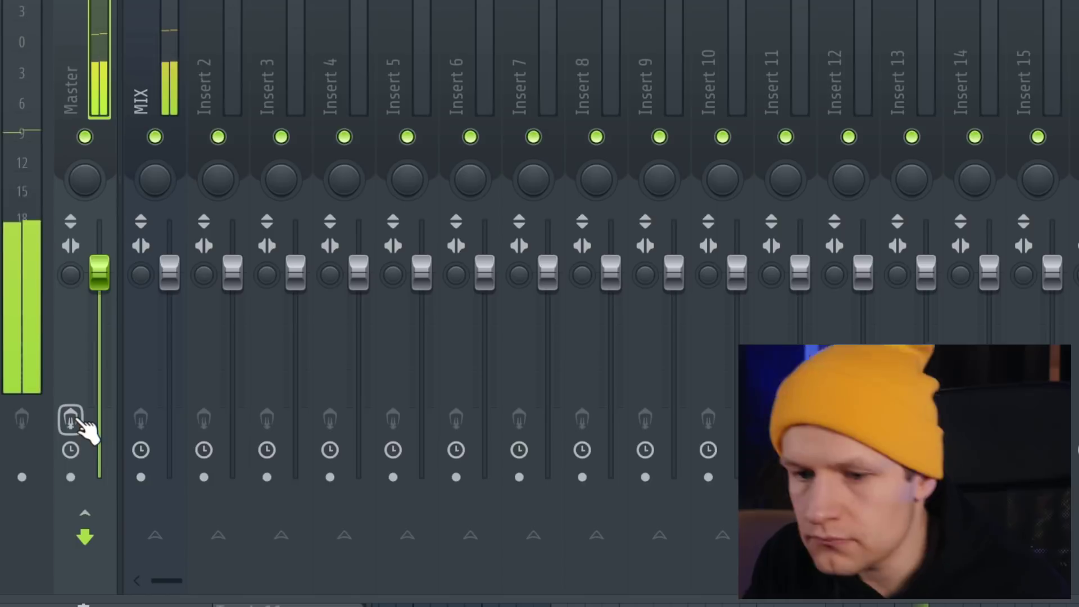
left_click(73, 420)
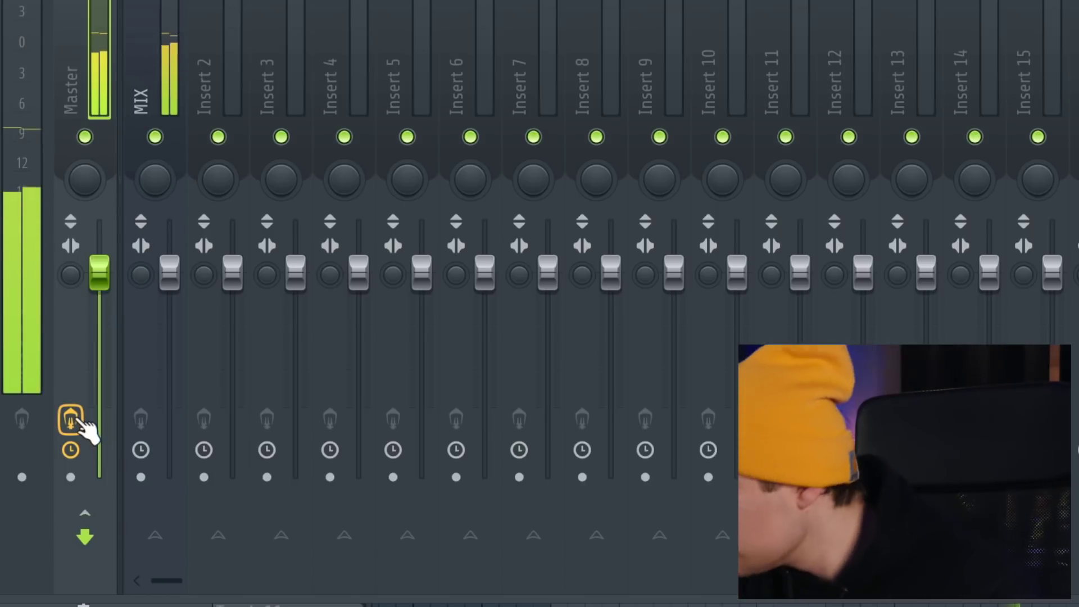
Re-enable the master effects, open Youlean Loudness Meter 2 and arrange it beside the Limiter No6 window
left_click(75, 421)
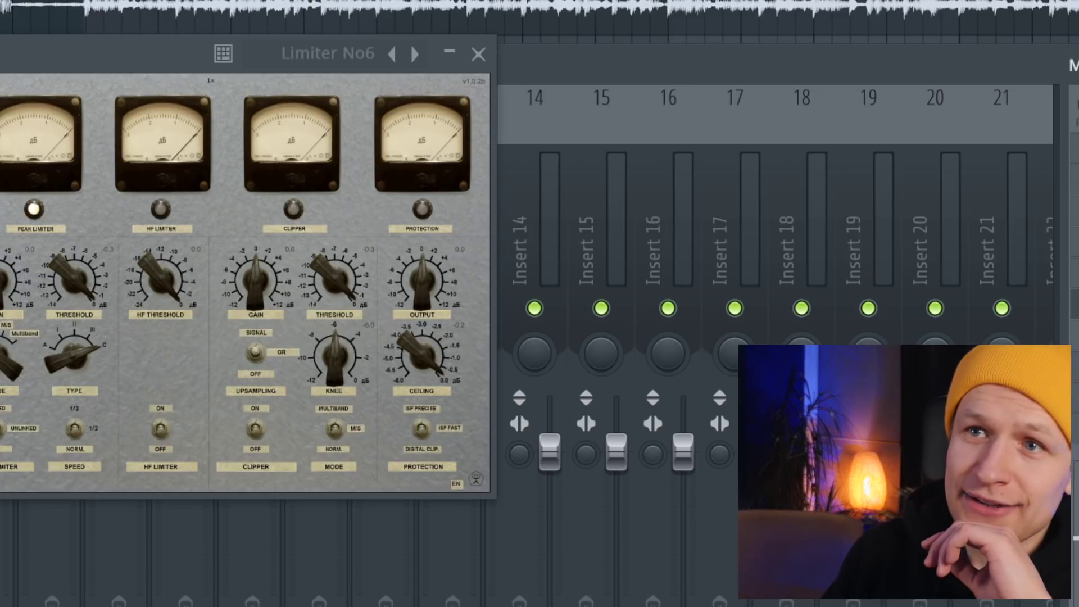
left_click_drag(0, 58, 143, 65)
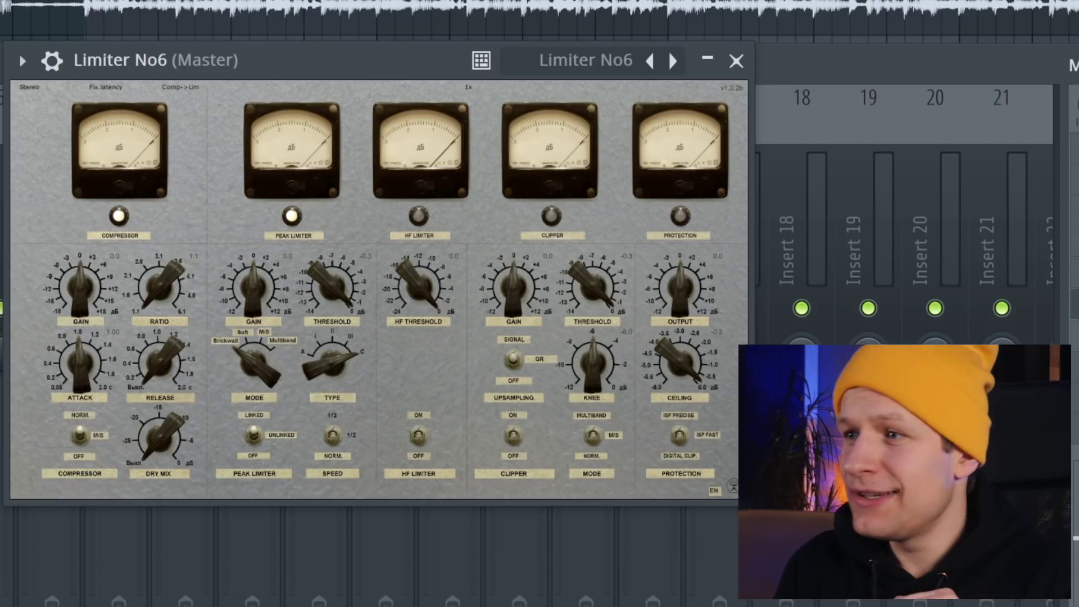
left_click(1076, 335)
left_click(1076, 366)
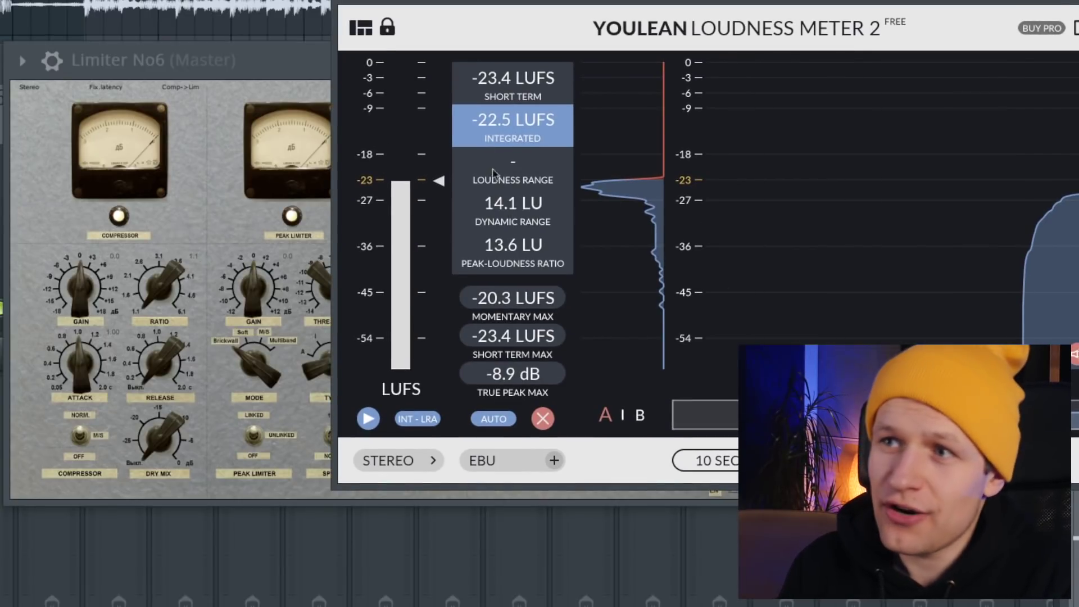
left_click_drag(805, 0, 3, 0)
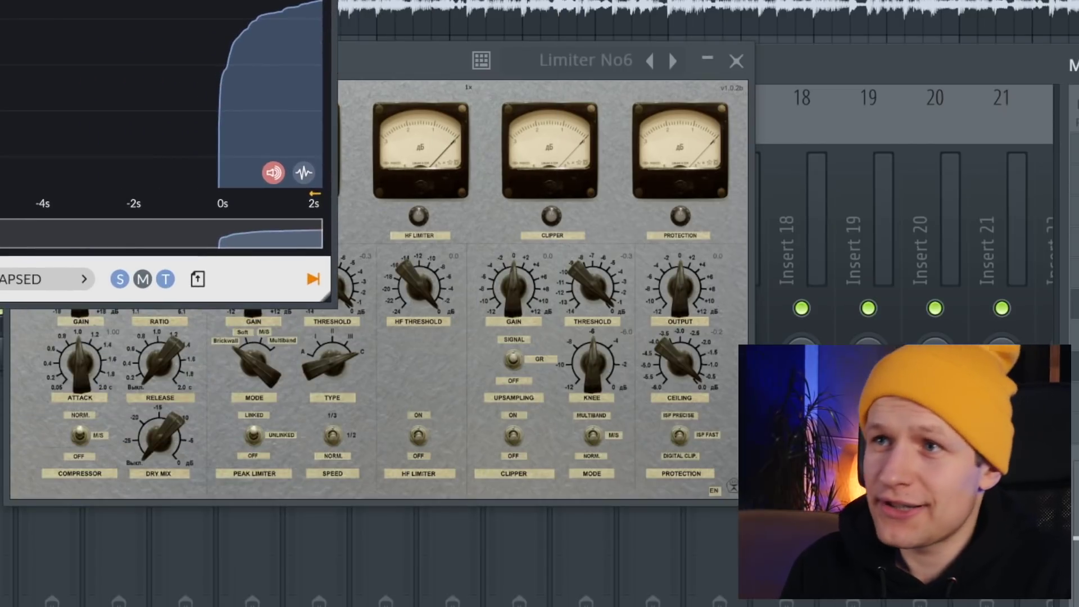
left_click(383, 67)
left_click_drag(353, 60, 565, 68)
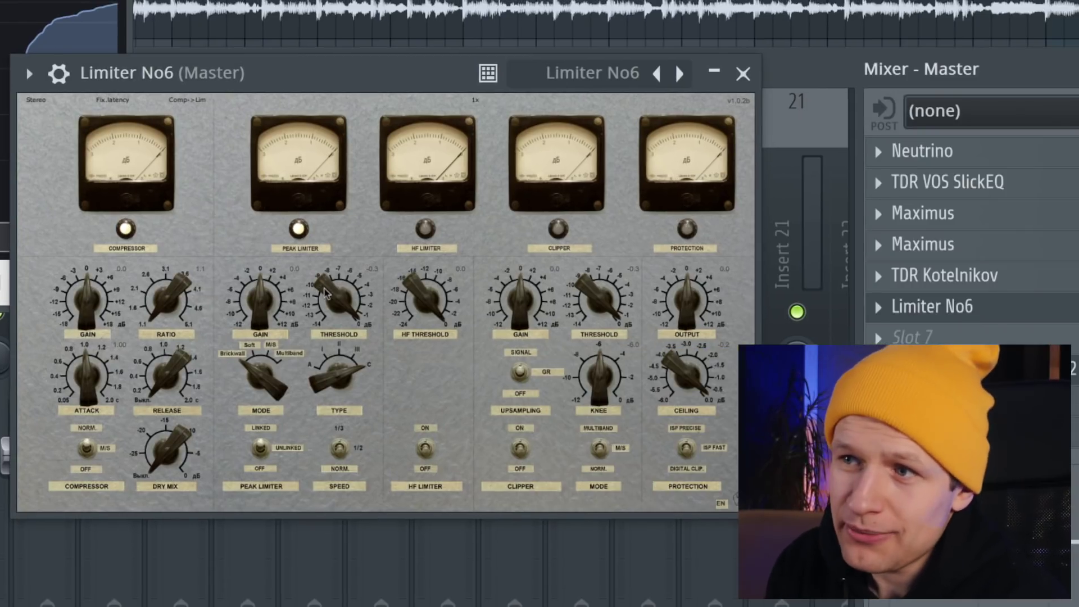
Adjust Limiter No6's peak limiter threshold and load FabFilter Pro-L into slot 7 of the master track
left_click_drag(325, 294, 327, 301)
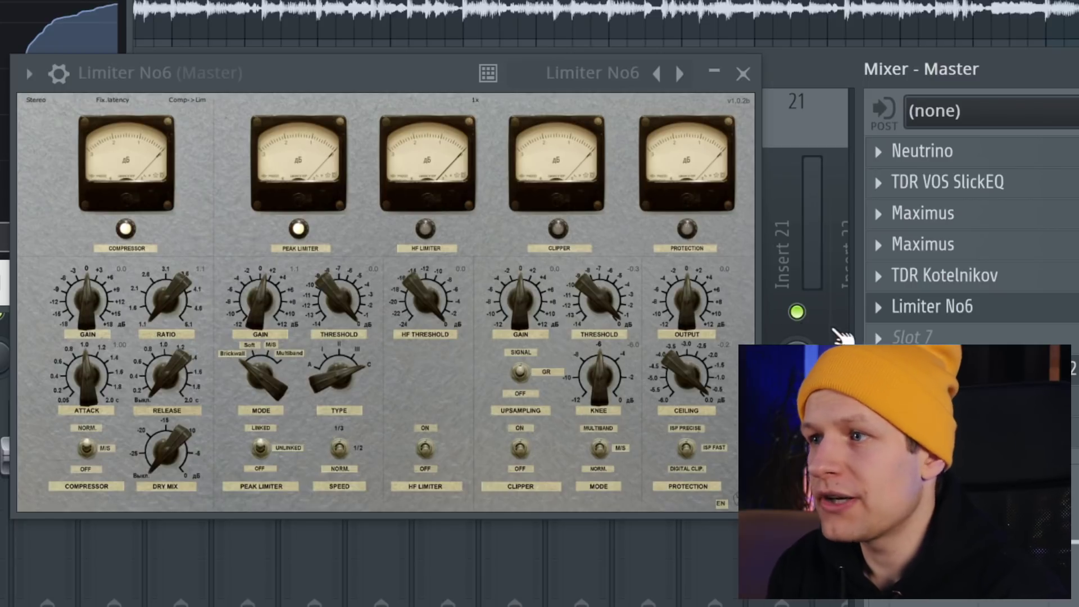
left_click(883, 337)
mouse_move(906, 329)
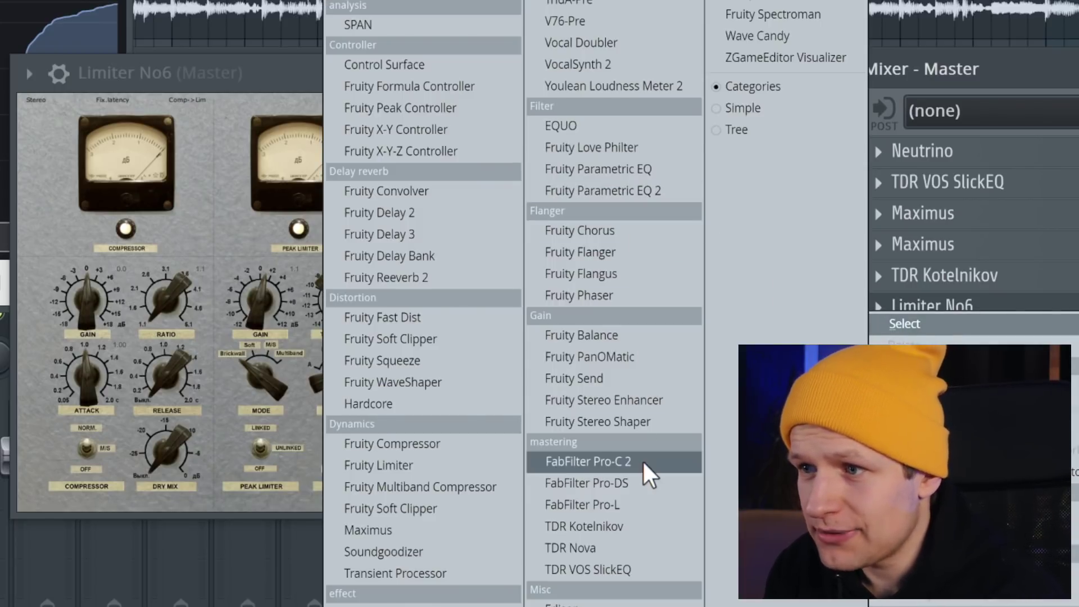
left_click(600, 505)
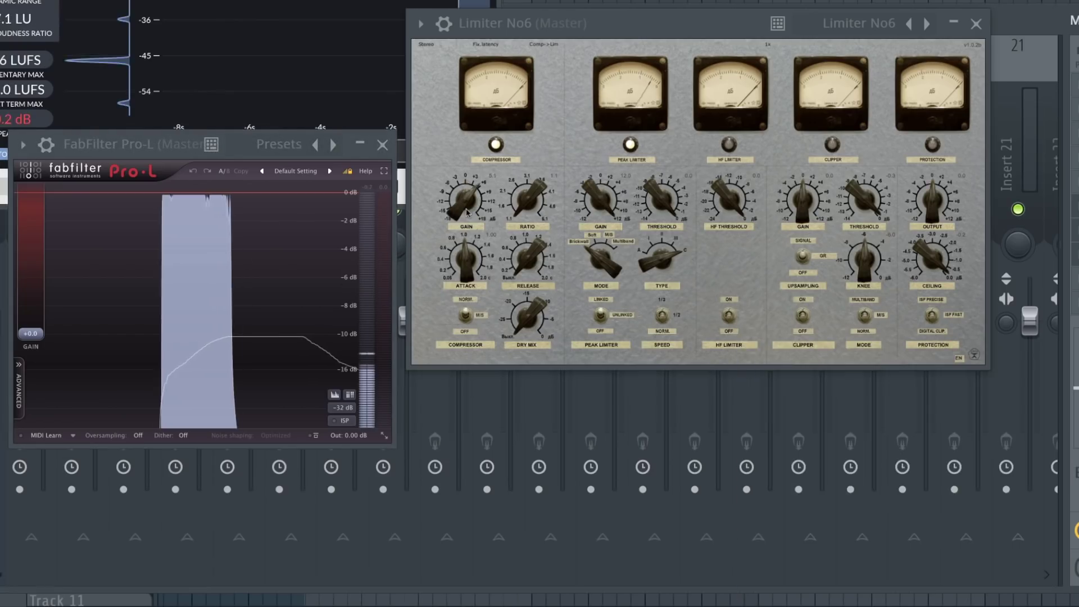
Play the song and adjust Limiter No6's peak limiter gain while monitoring the peaks in FabFilter Pro-L
key("space")
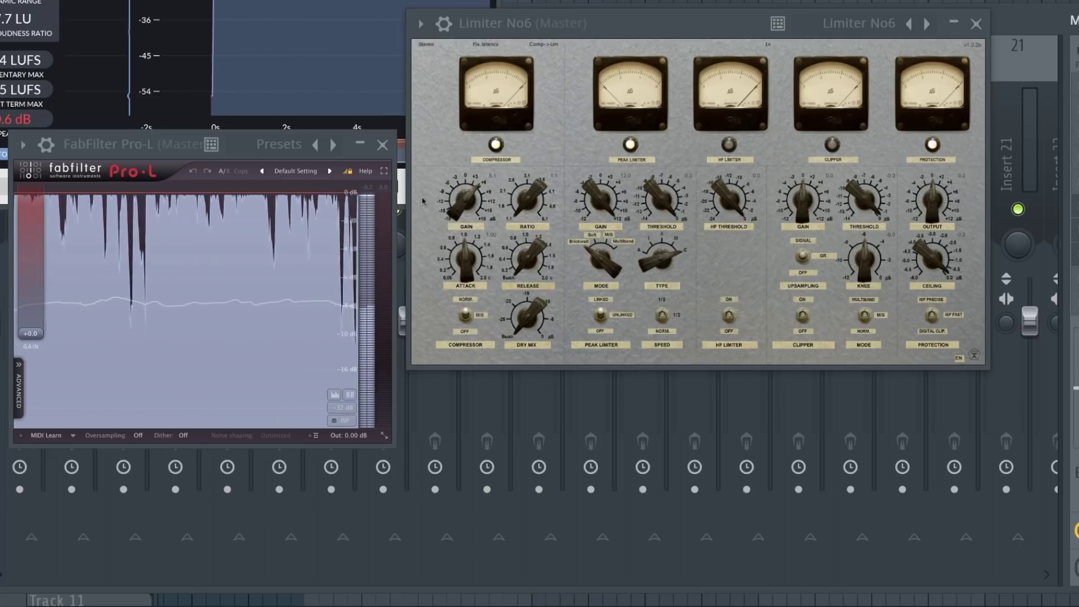
key("space")
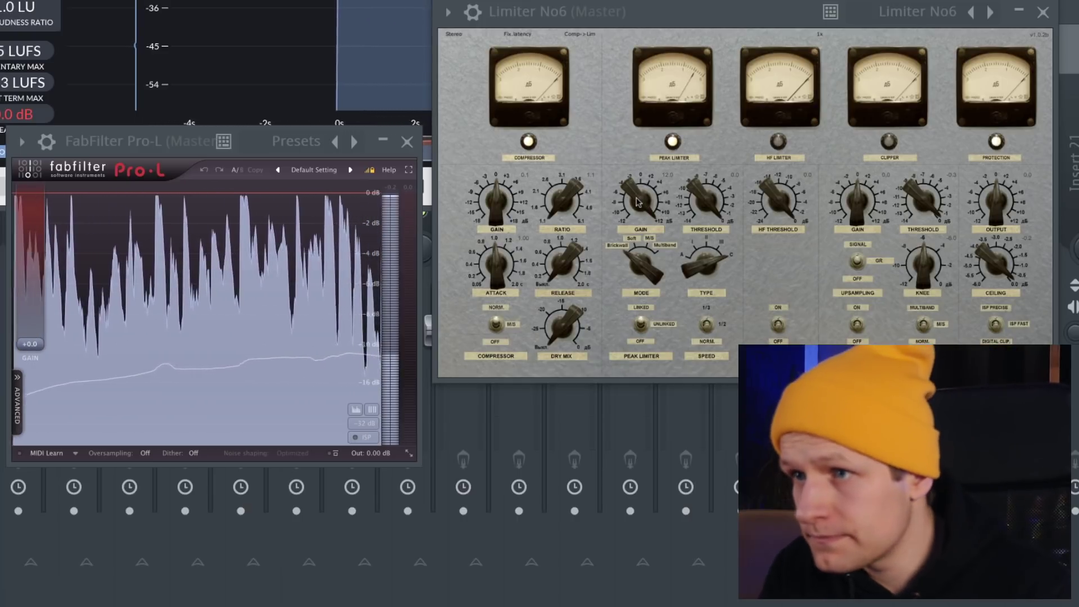
left_click_drag(637, 201, 637, 207)
scroll(638, 206, "down", 1)
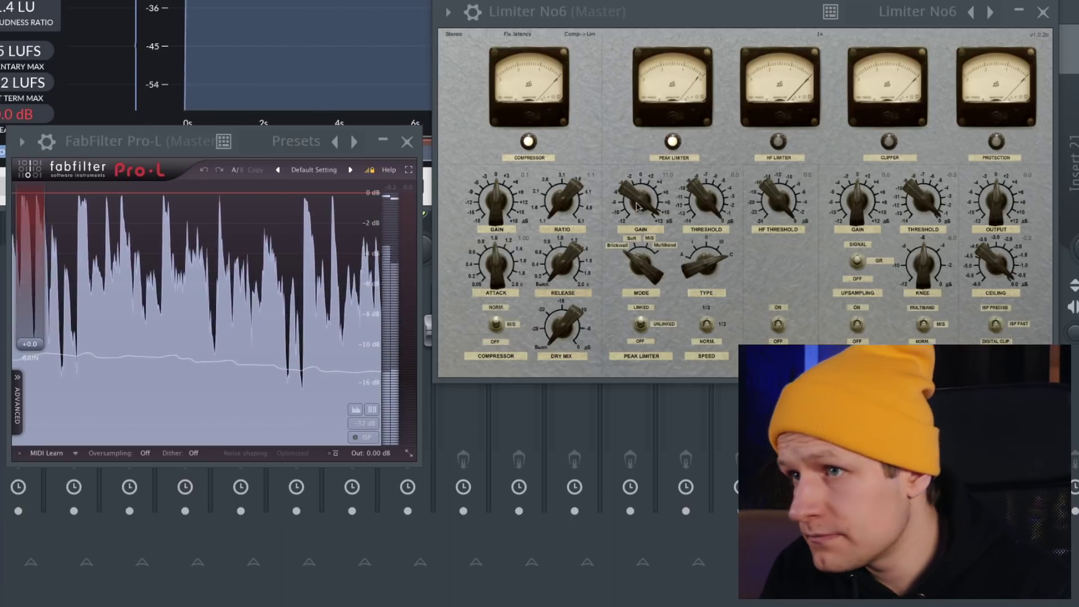
scroll(638, 207, "down", 1)
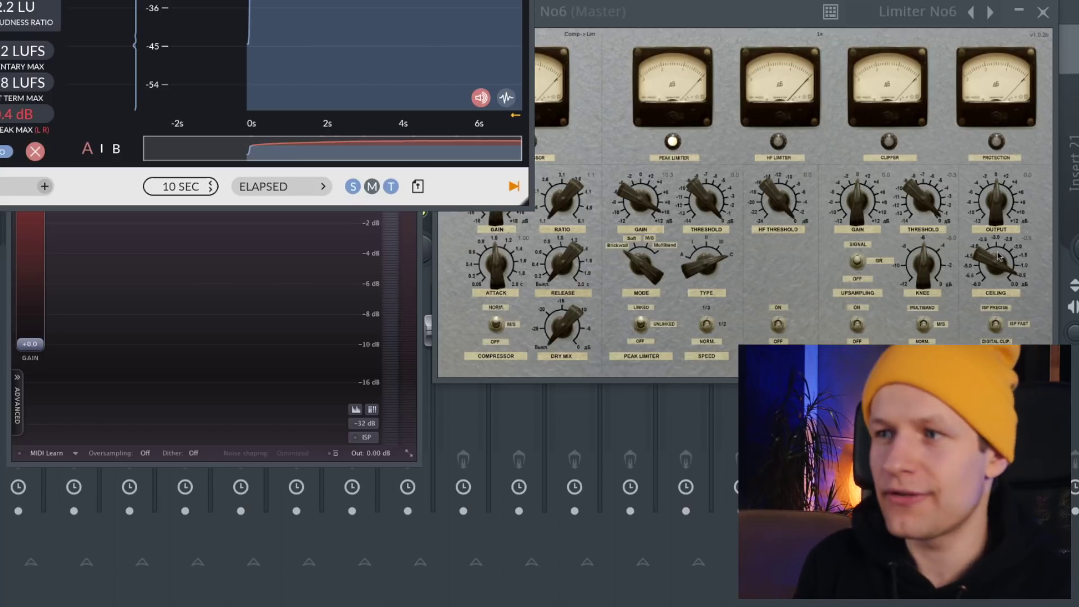
Fine-tune Limiter No6's peak limiter gain during playback and check the song's loudness in the Youlean meter
left_click(680, 3)
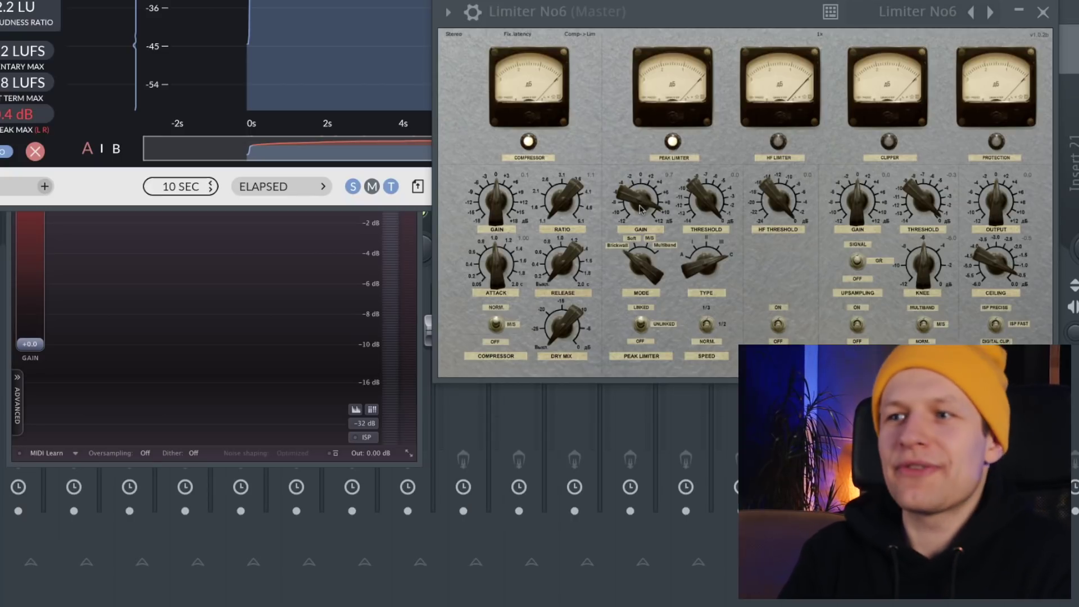
key("space")
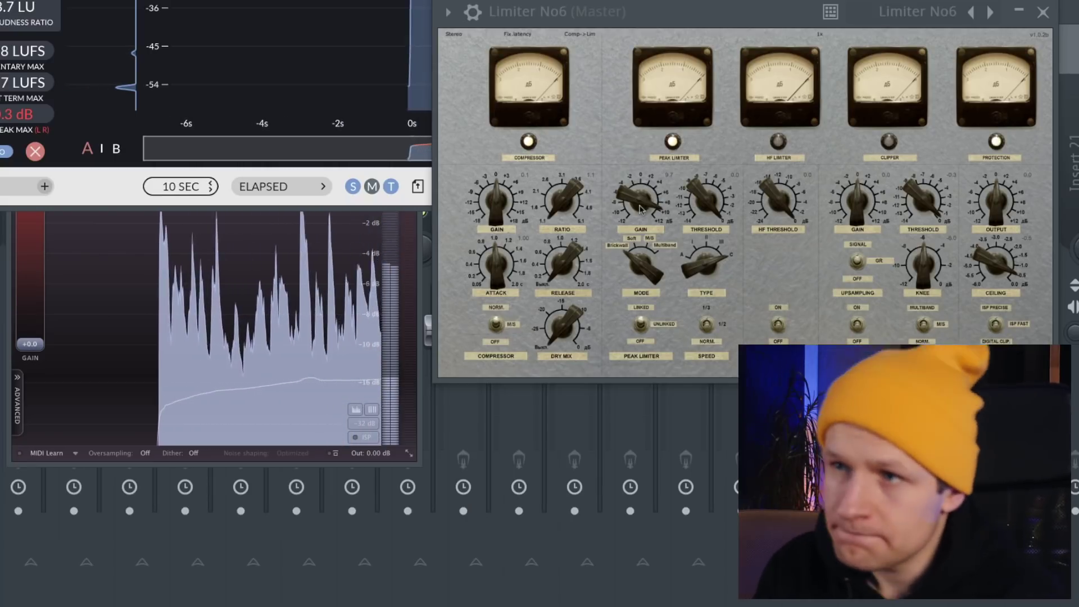
left_click_drag(641, 209, 643, 204)
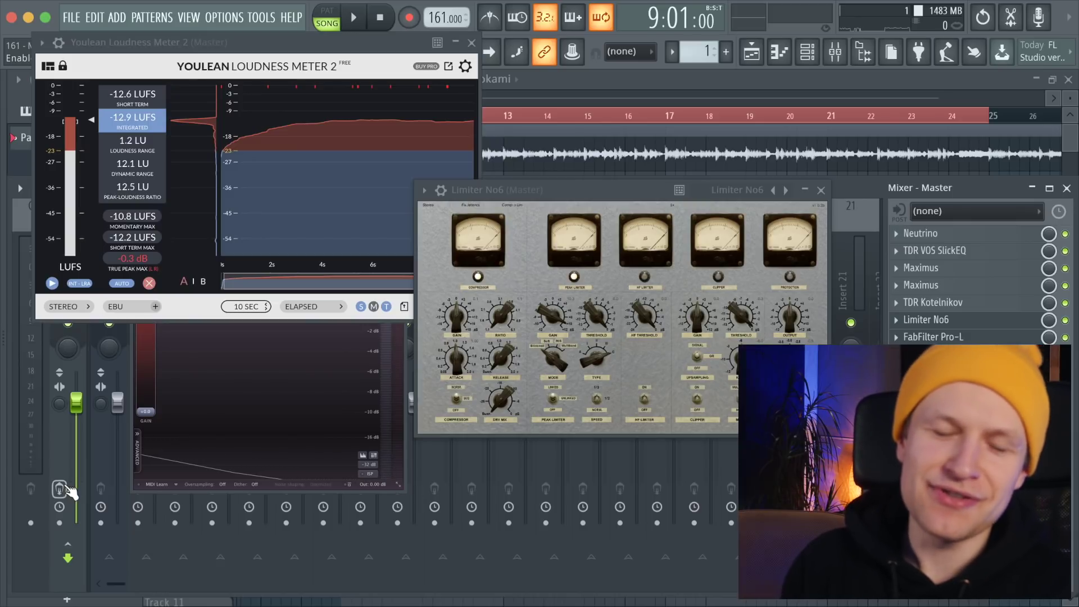
key("space")
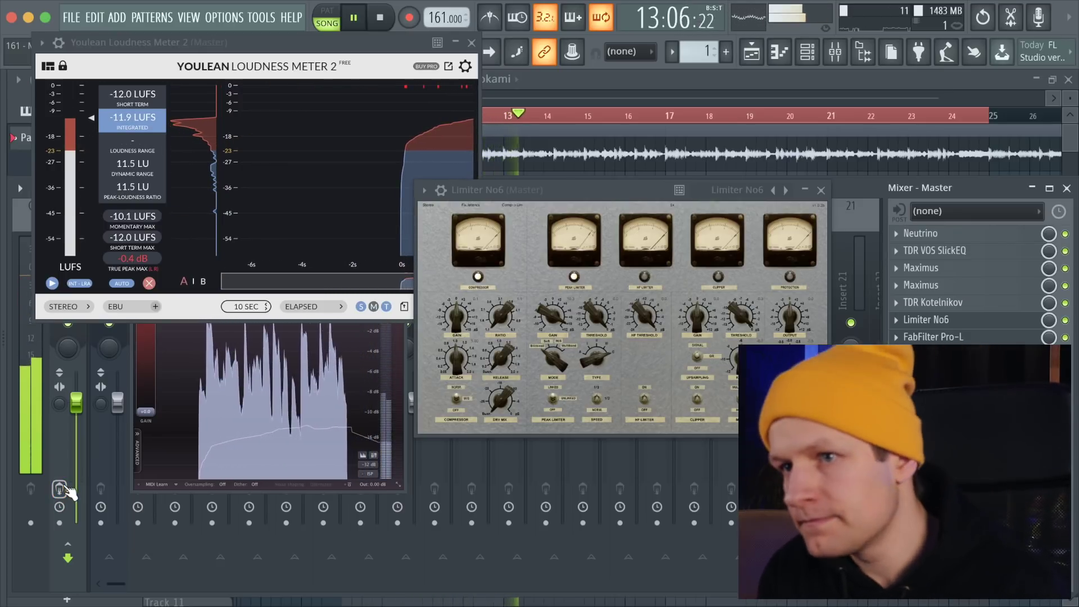
key("space")
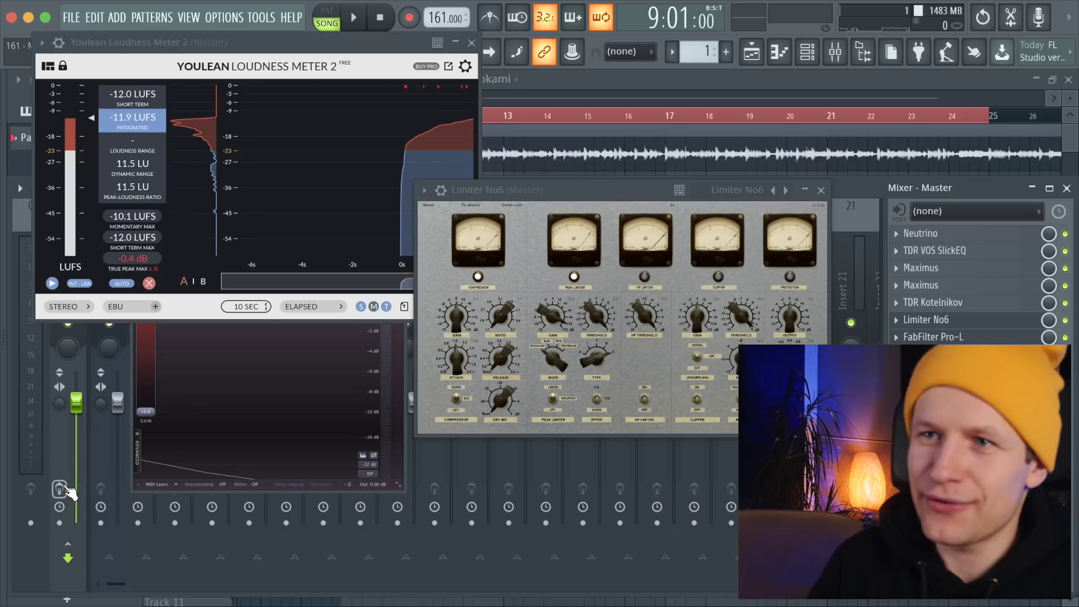
Close the loudness meter, Pro-L and Limiter No6 windows, and delete FabFilter Pro-L from the master track
left_click(472, 43)
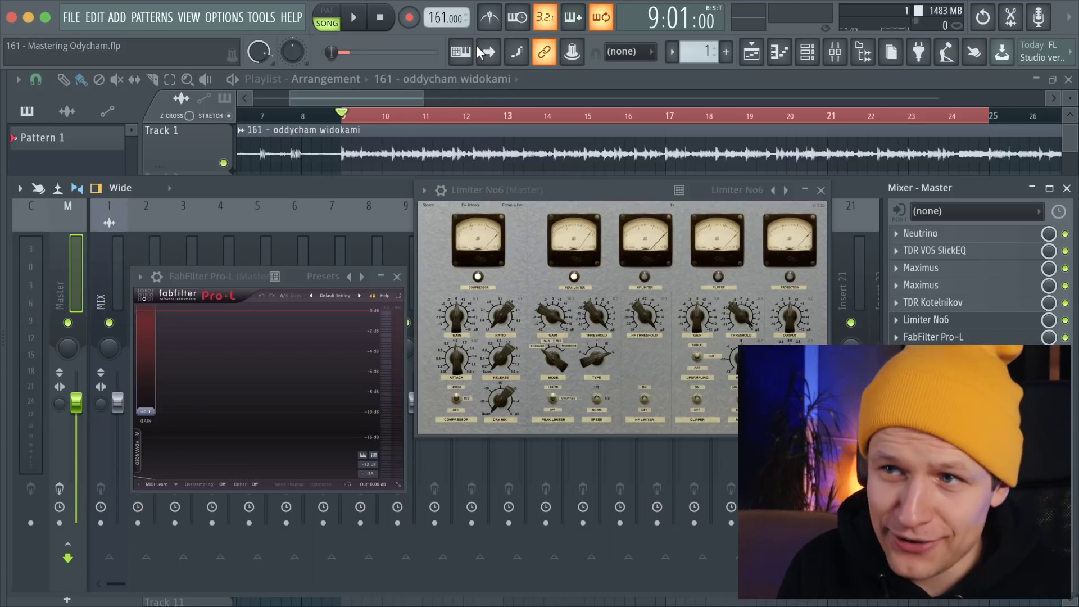
left_click(397, 276)
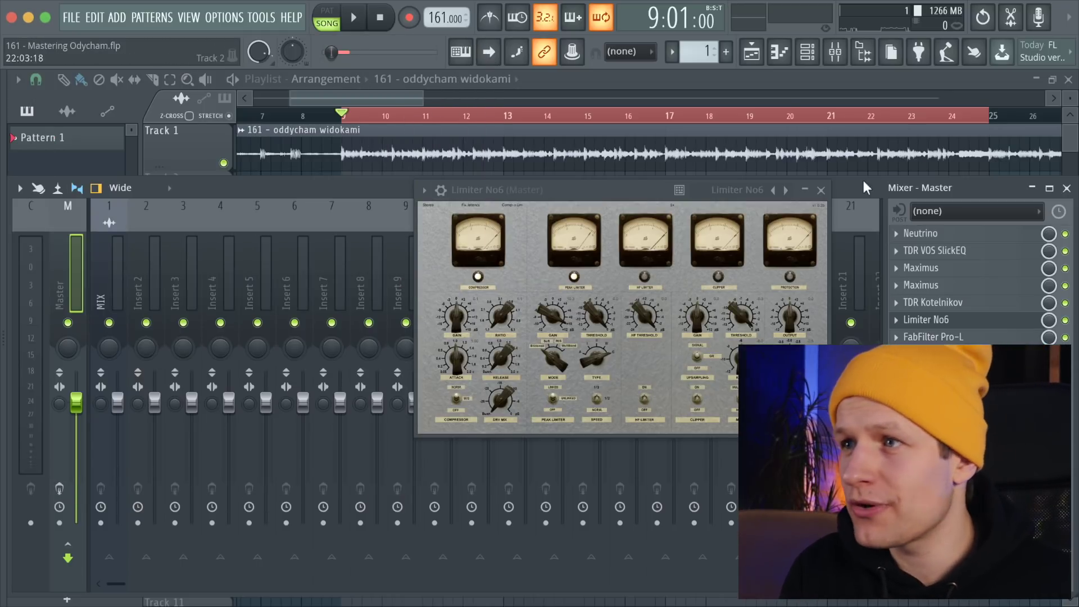
left_click(820, 192)
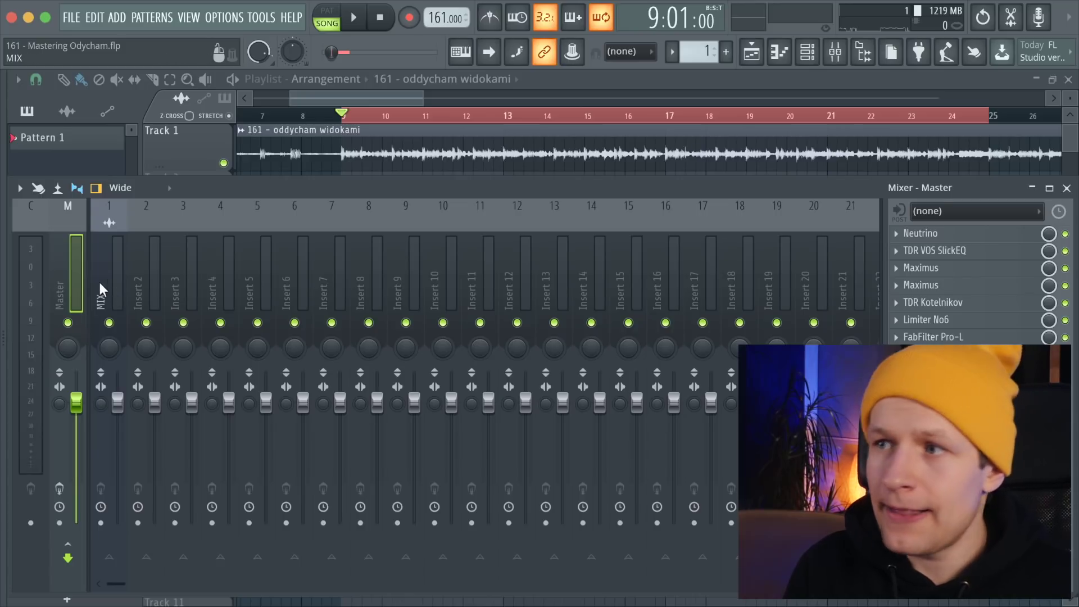
left_click(904, 339)
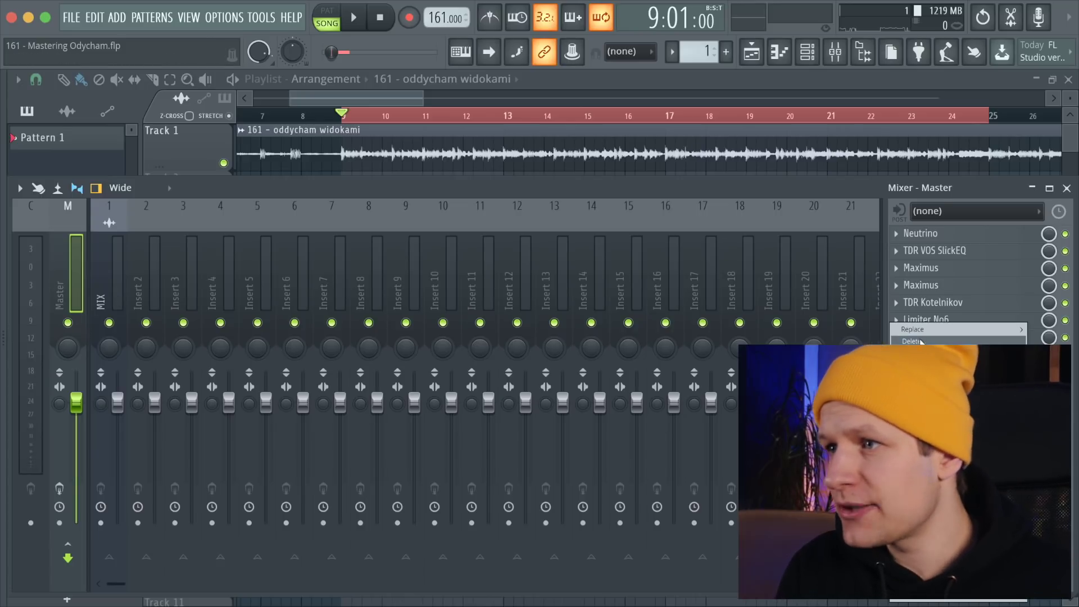
left_click(916, 341)
left_click(594, 351)
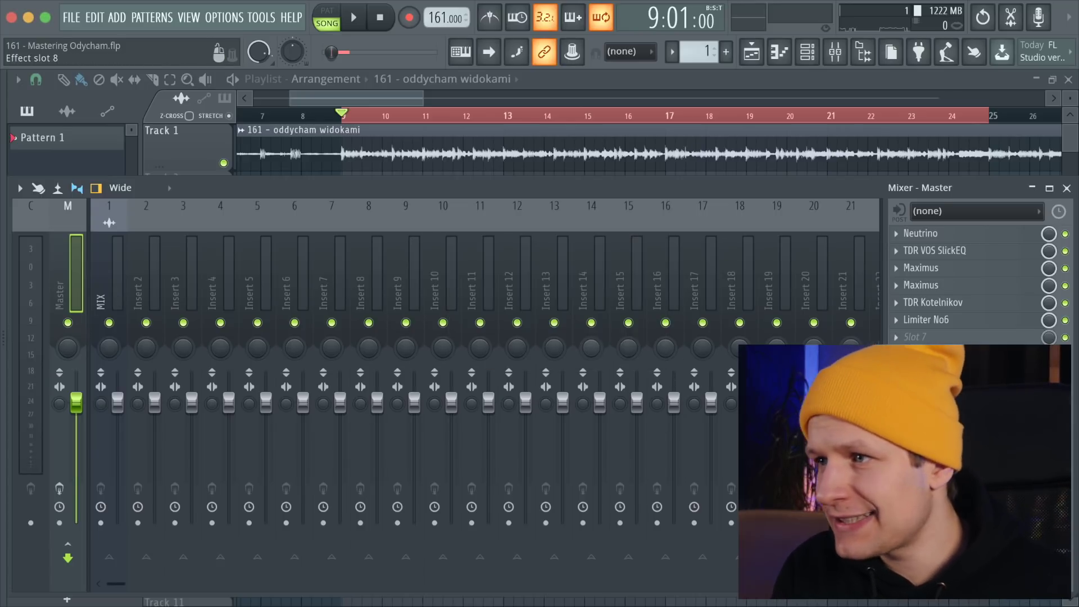
Load Fruity Balance into master slot 7, set its volume to -8.8 dB and bypass the master effects during playback to compare
left_click(910, 338)
mouse_move(911, 330)
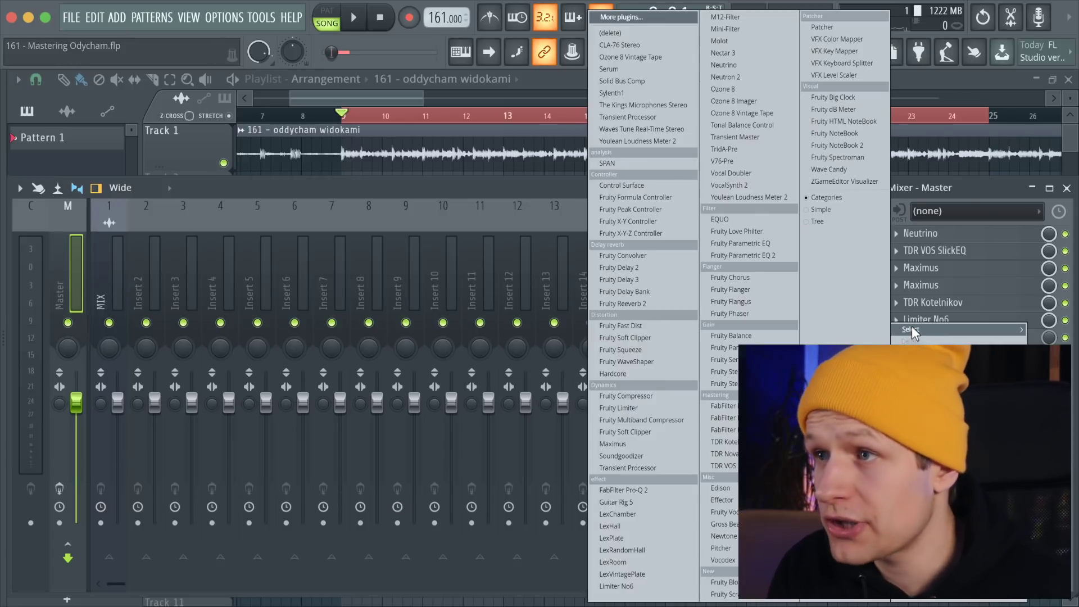
left_click(725, 335)
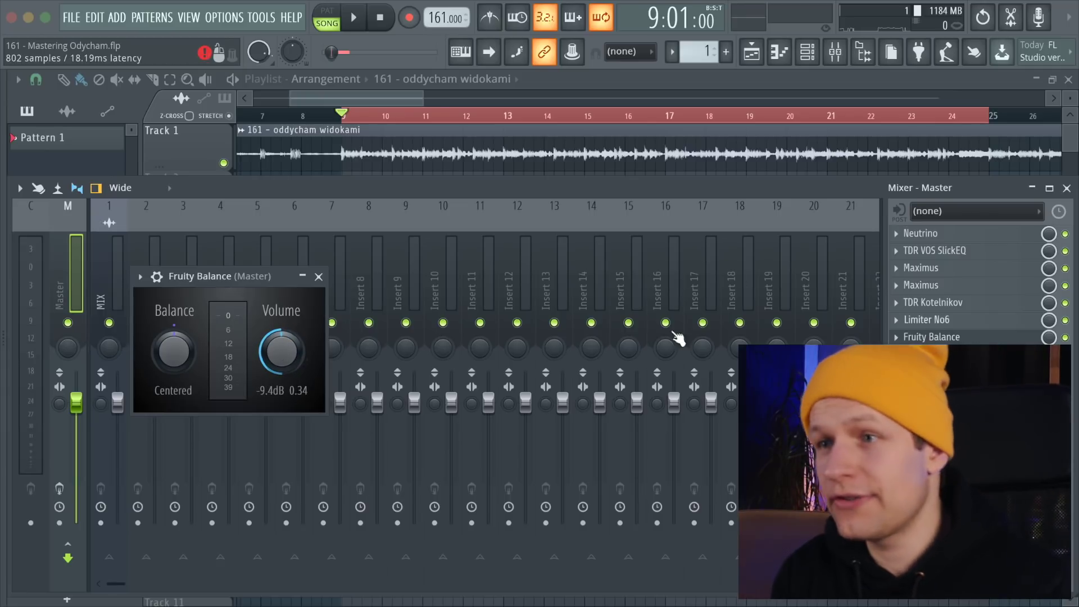
key("space")
left_click(60, 489)
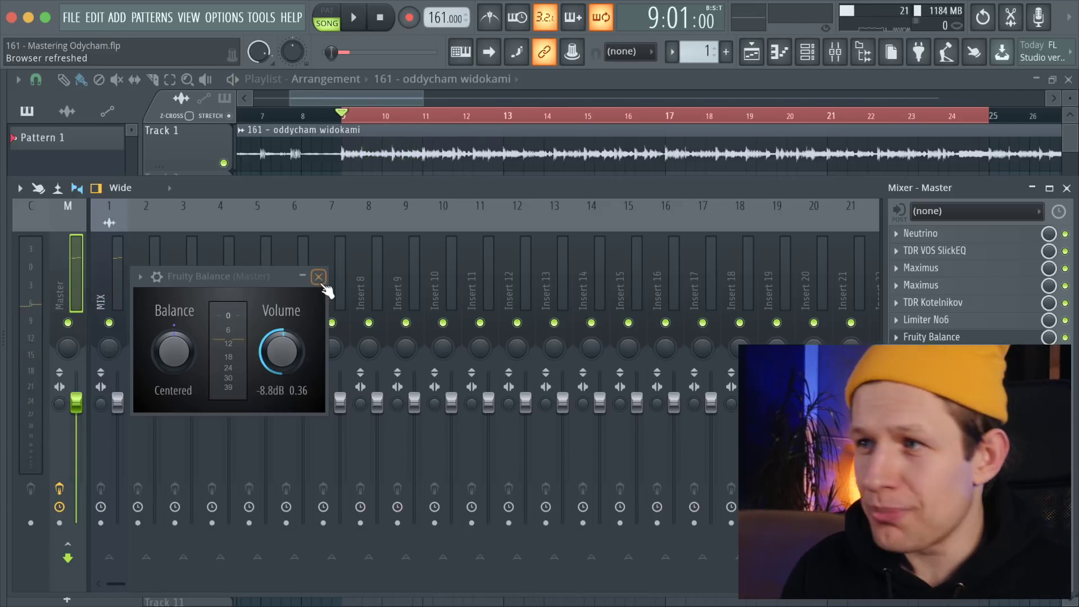
Close Fruity Balance and set the low gain in TDR VOS SlickEQ to -1.7 dB
left_click(319, 277)
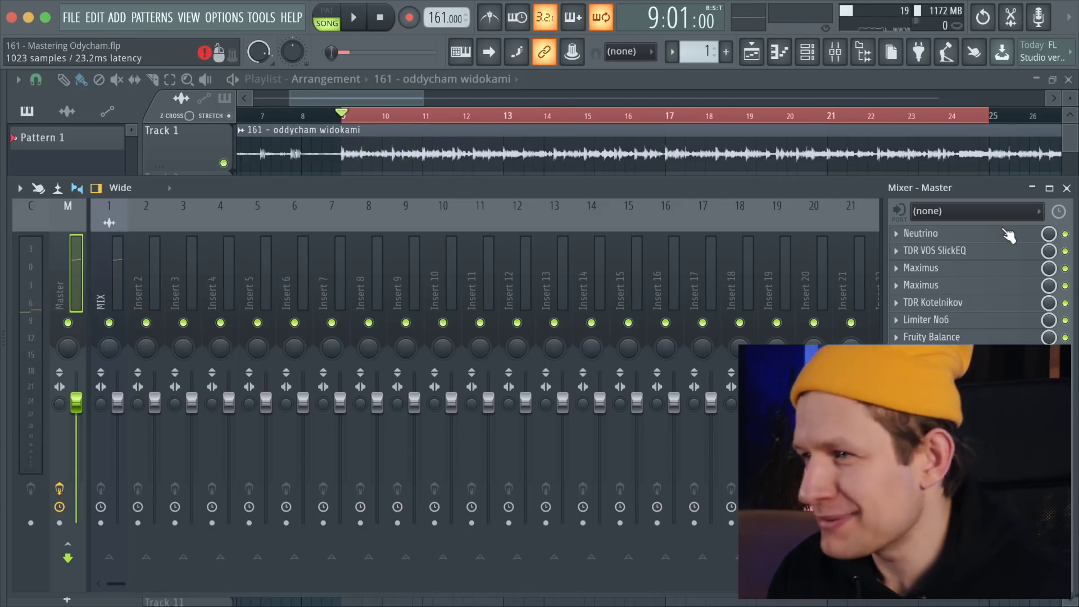
left_click(1006, 251)
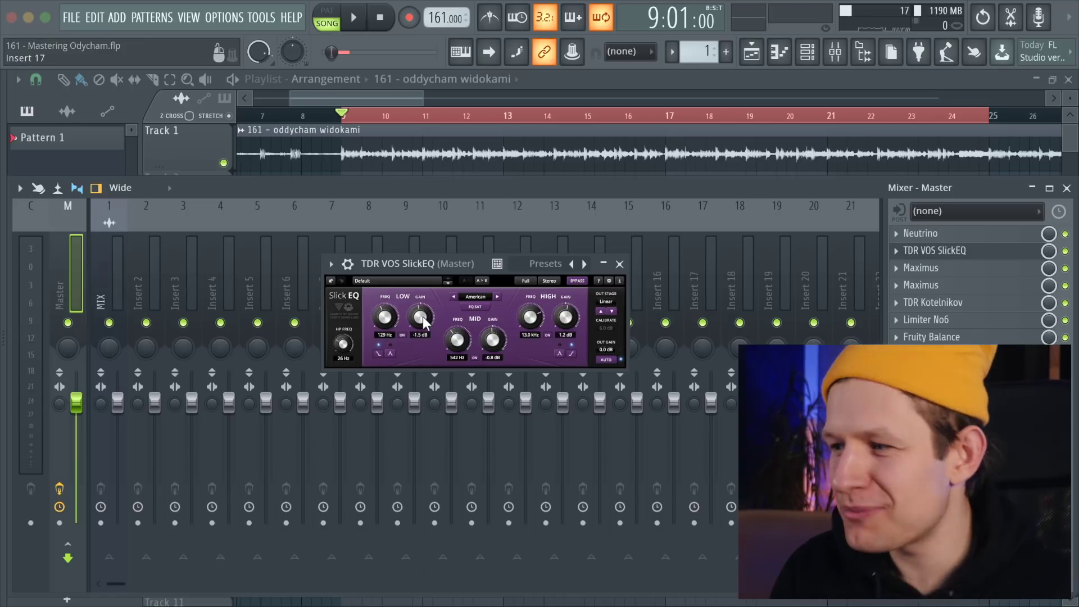
left_click_drag(423, 318, 423, 320)
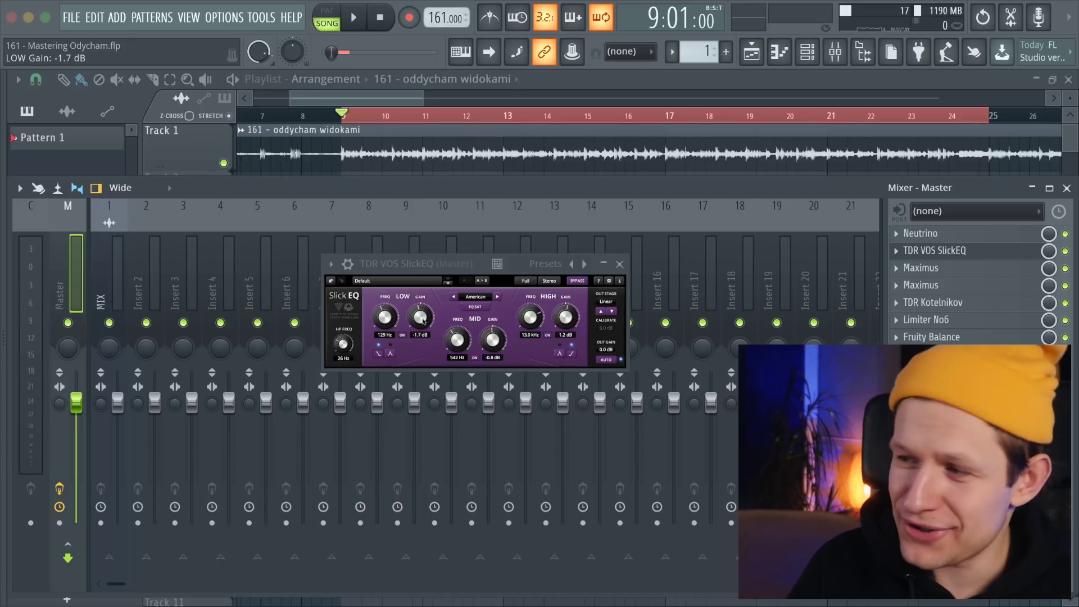